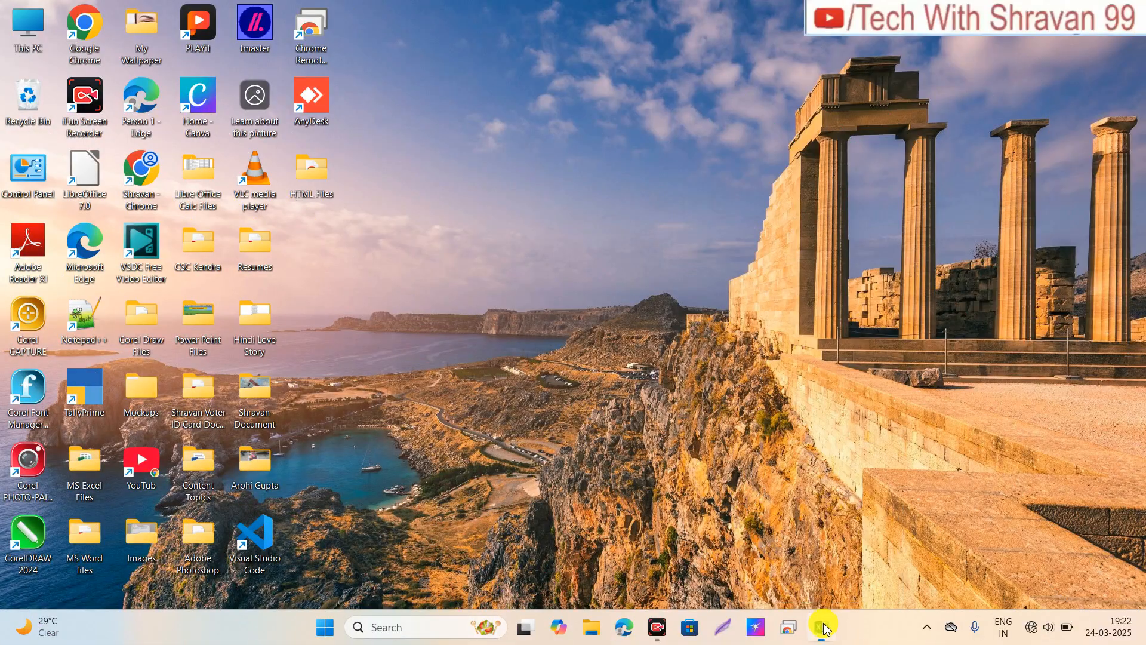
Switch to the open Excel workbook and enter the header "S. No." in cell A2 of Sheet2.
left_click(823, 627)
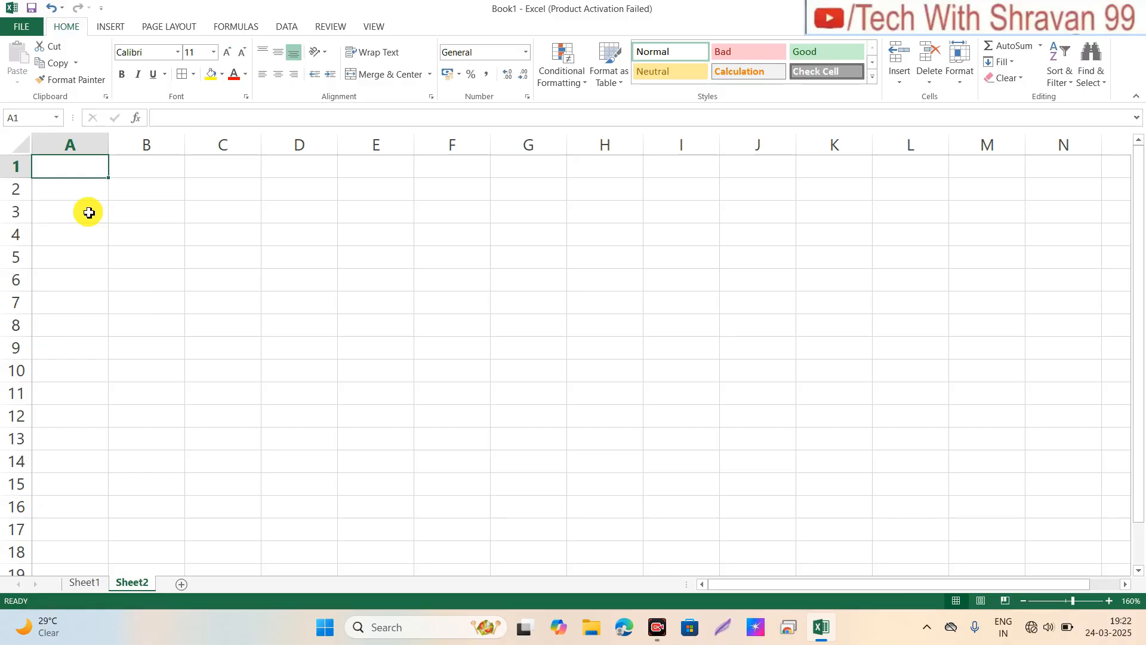
left_click(67, 197)
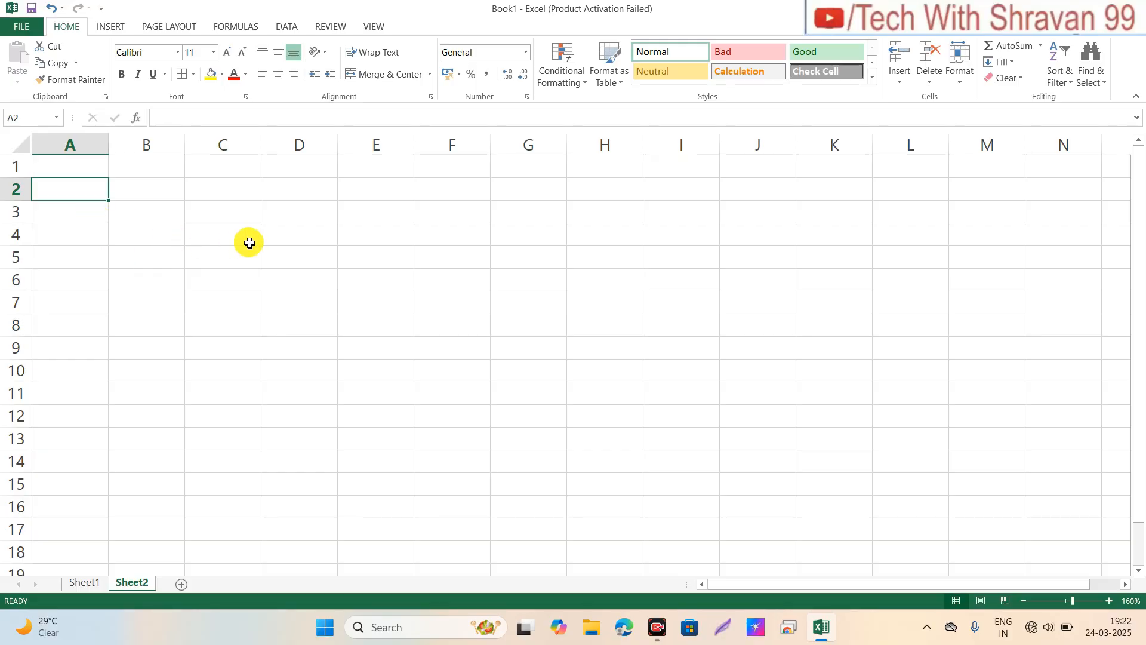
type("S")
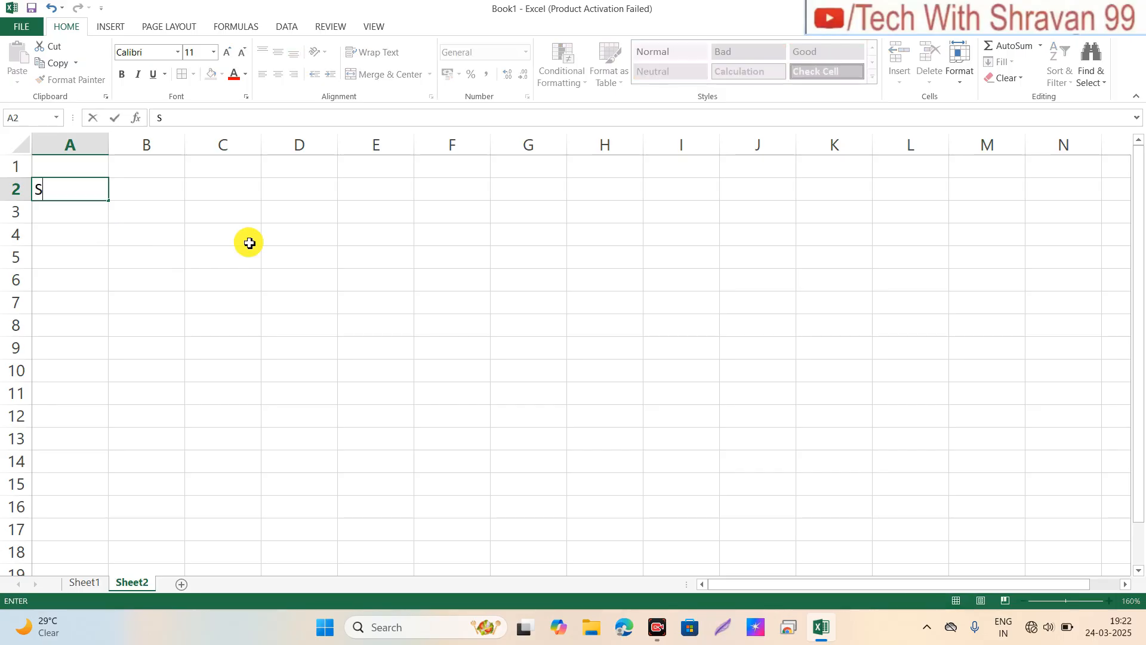
type(". No.")
key("Tab")
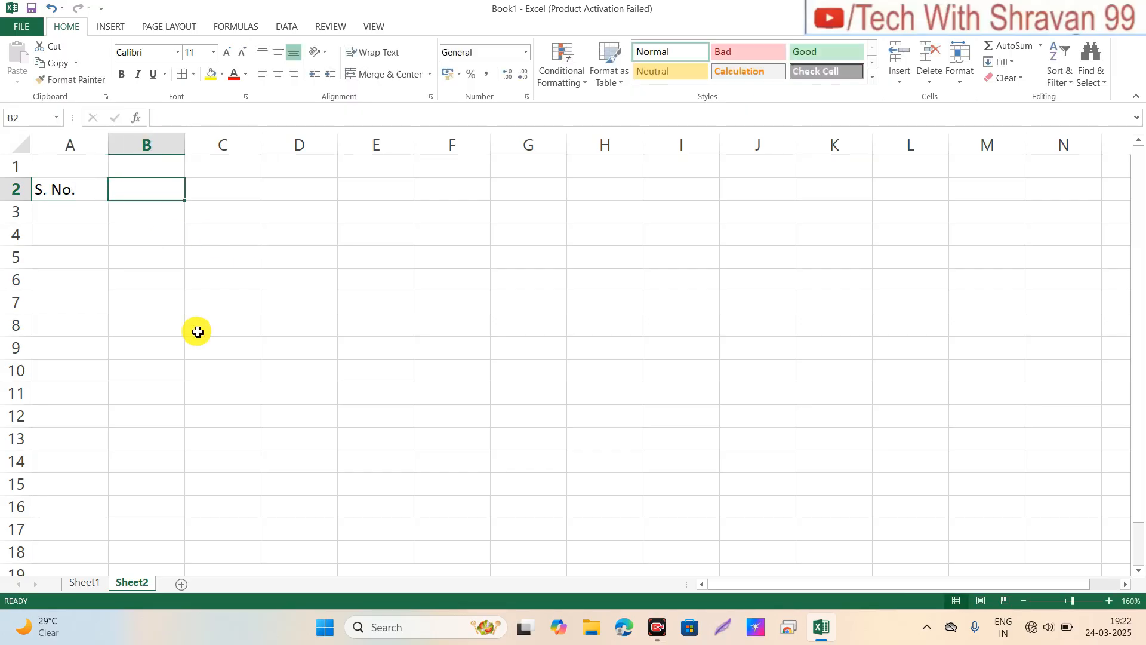
Enter the header "Name of Items" in B2 and auto-fit column B to its text.
type("Nam")
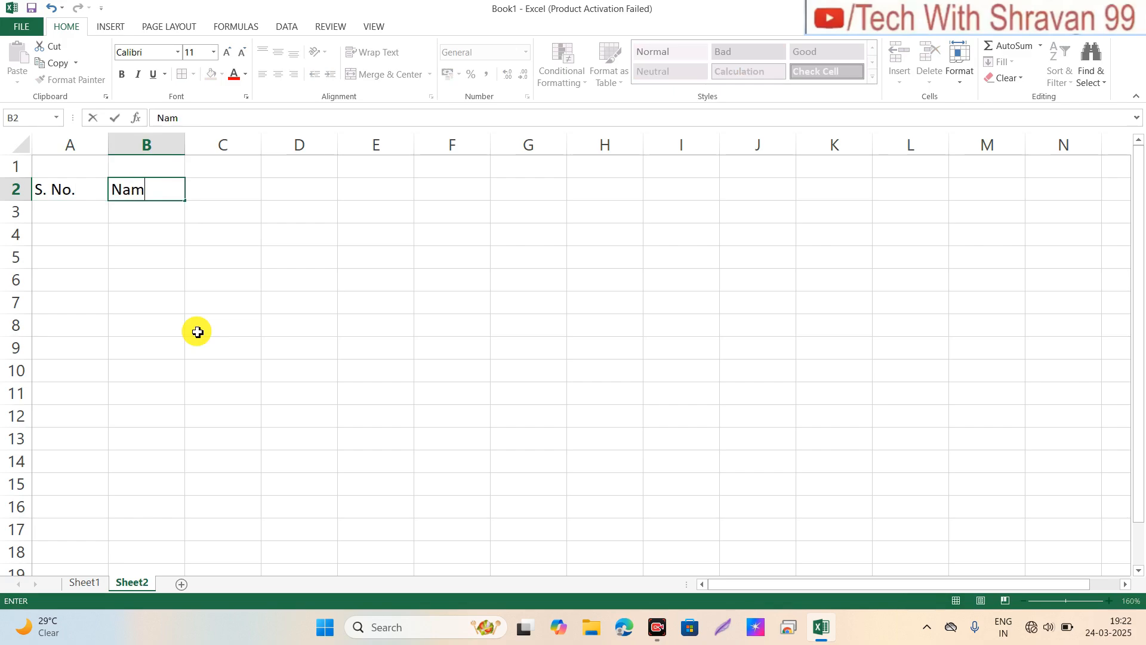
type("e of Items")
key("Return")
key("Up")
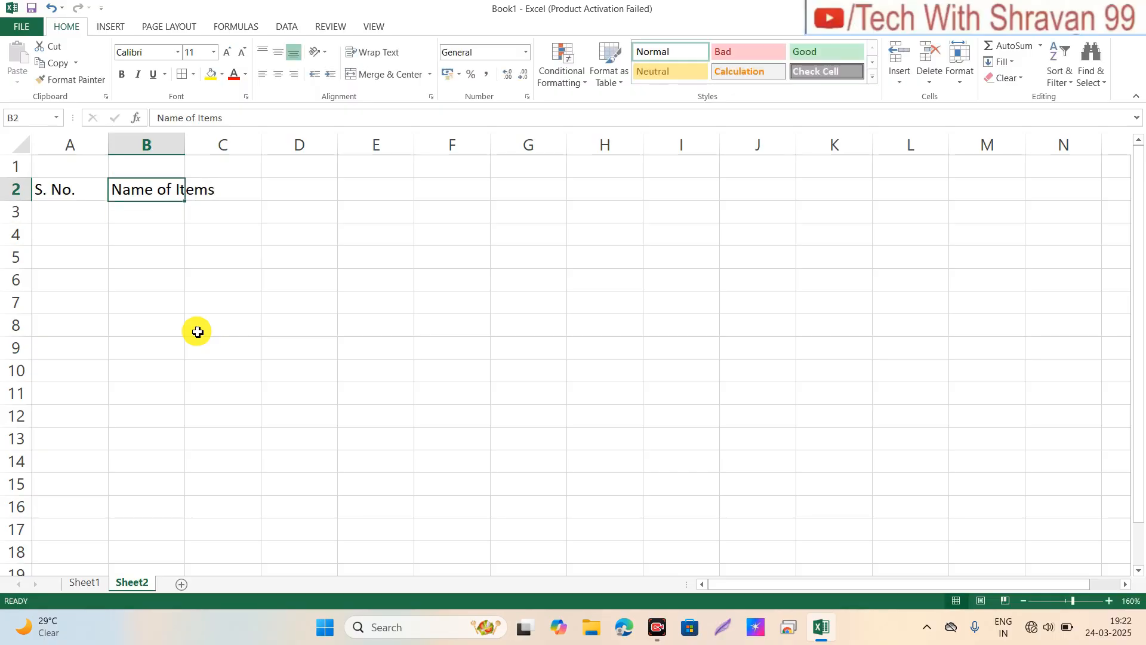
double_click(184, 151)
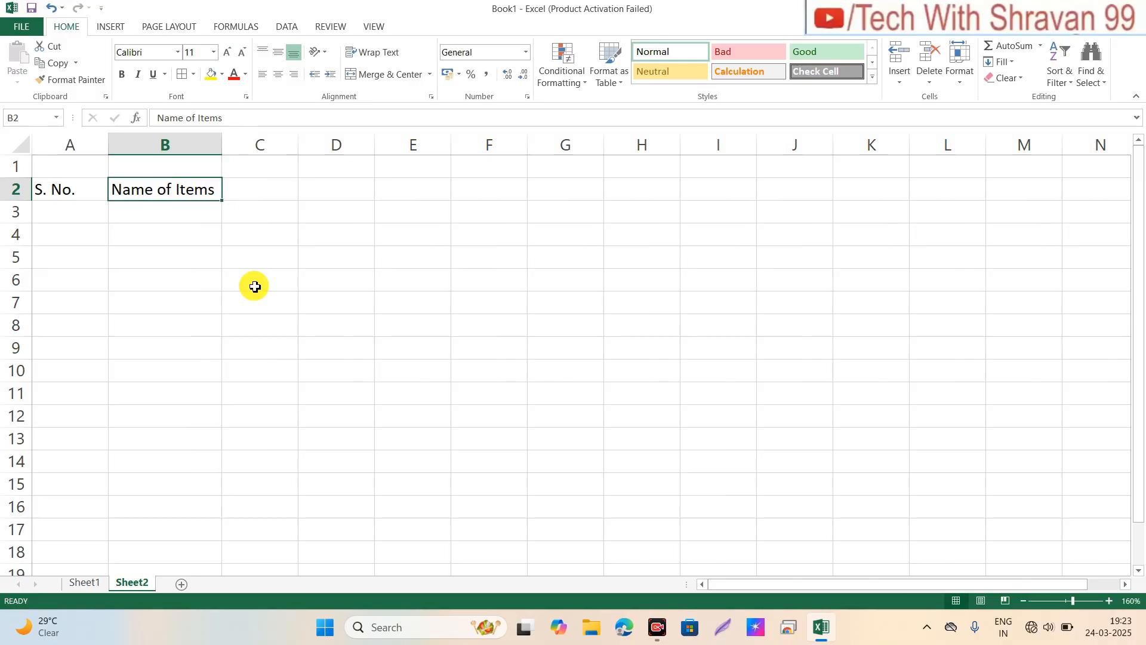
Enter the headers "Stock" in C2, "Sale" in D2 and "Purchase" in E2.
left_click(266, 195)
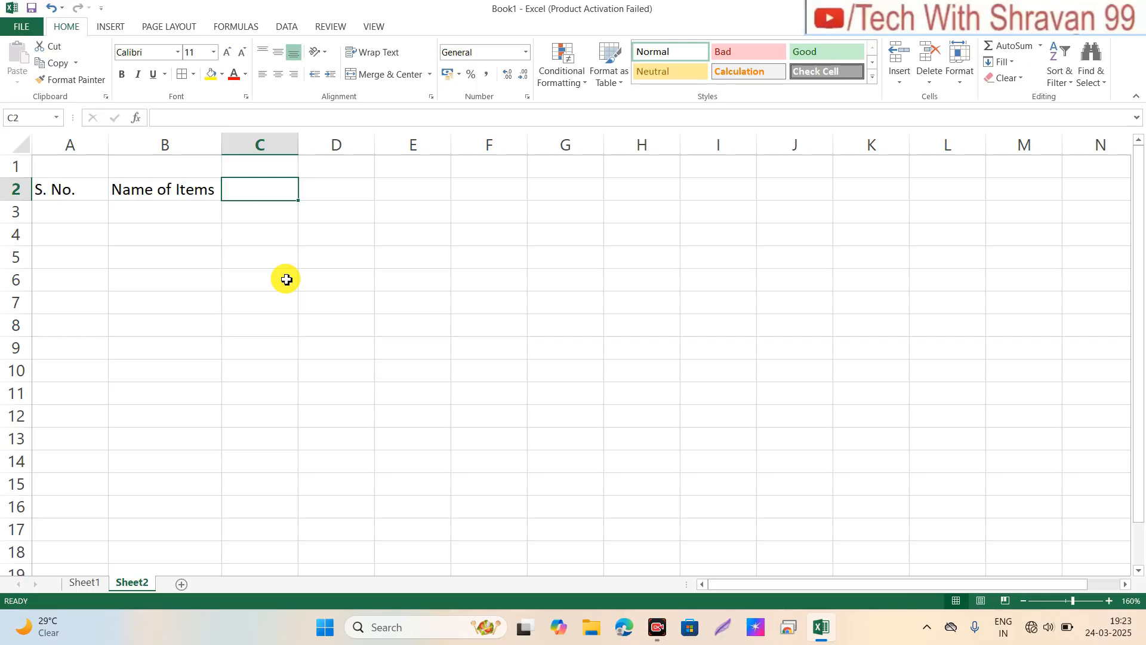
type("S")
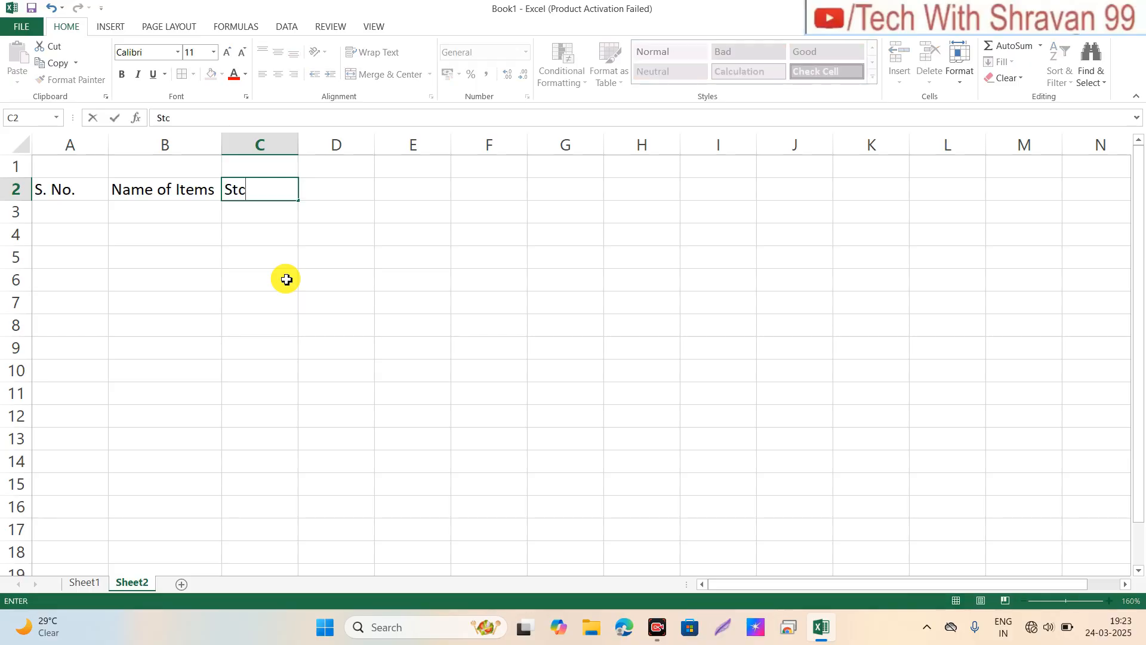
type("tock")
key("Tab")
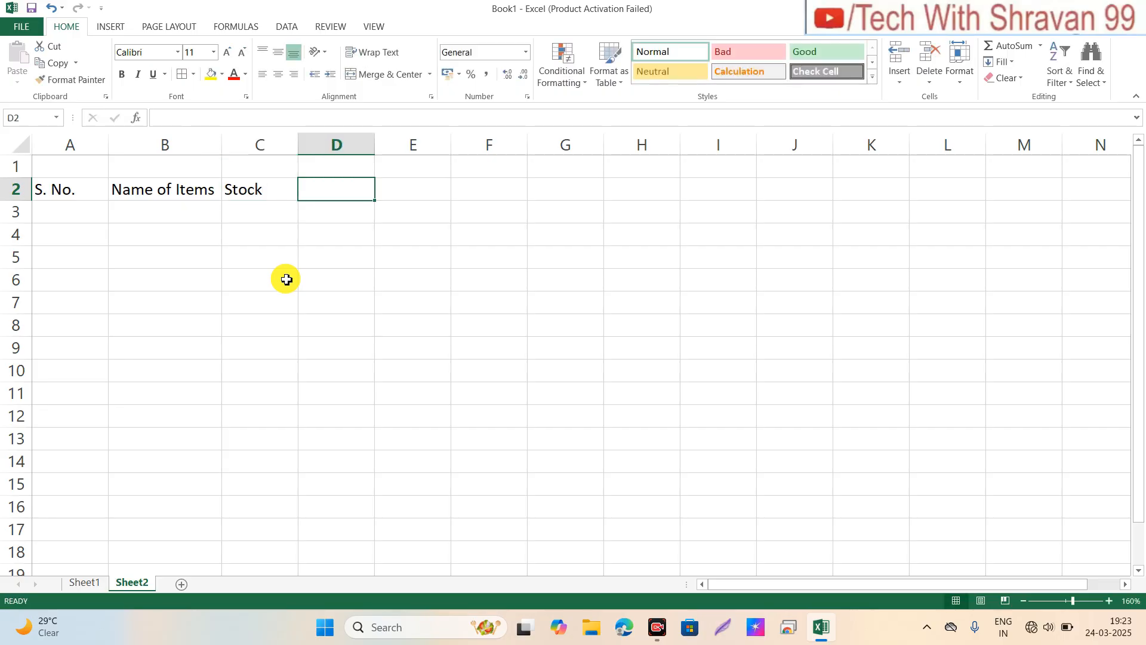
left_click(256, 218)
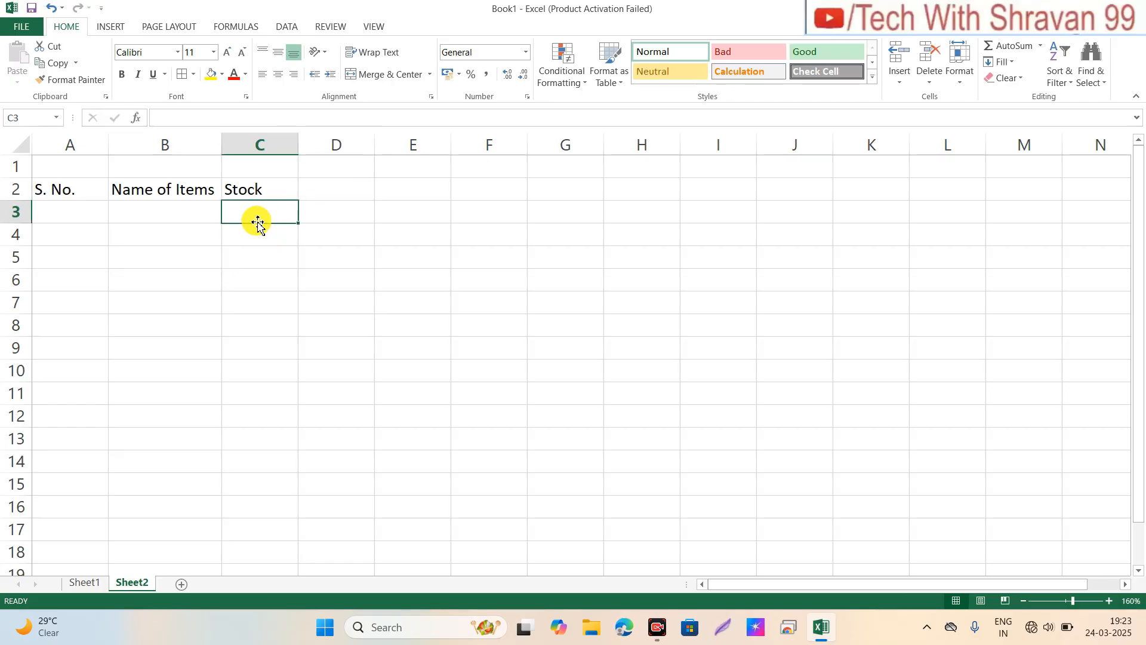
left_click(317, 196)
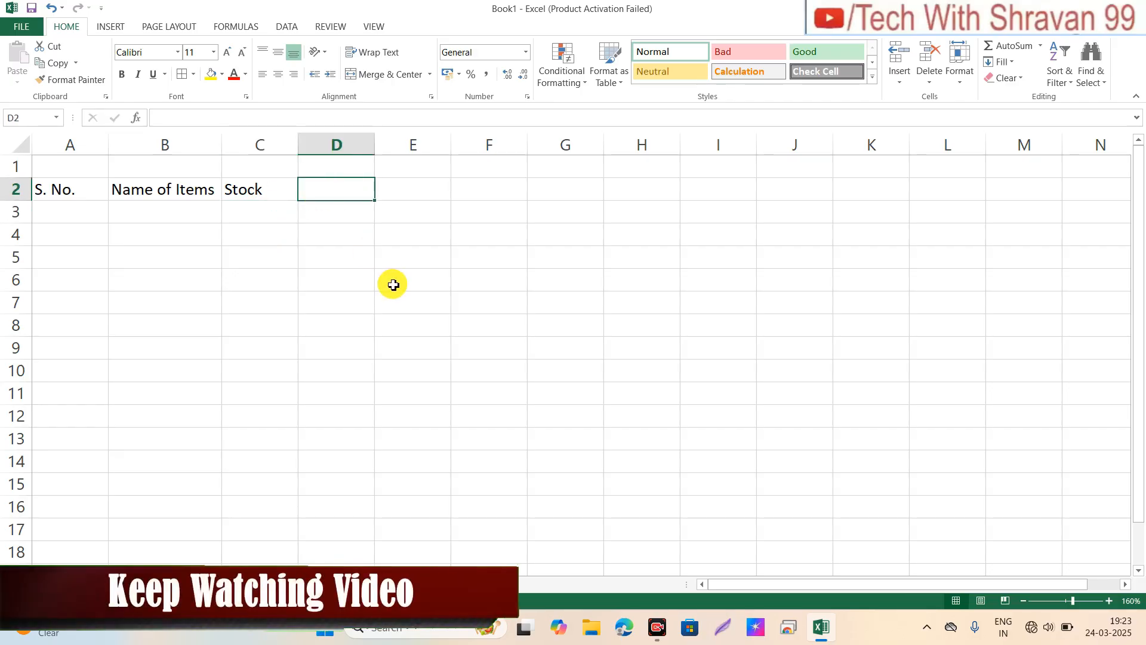
type("Sale")
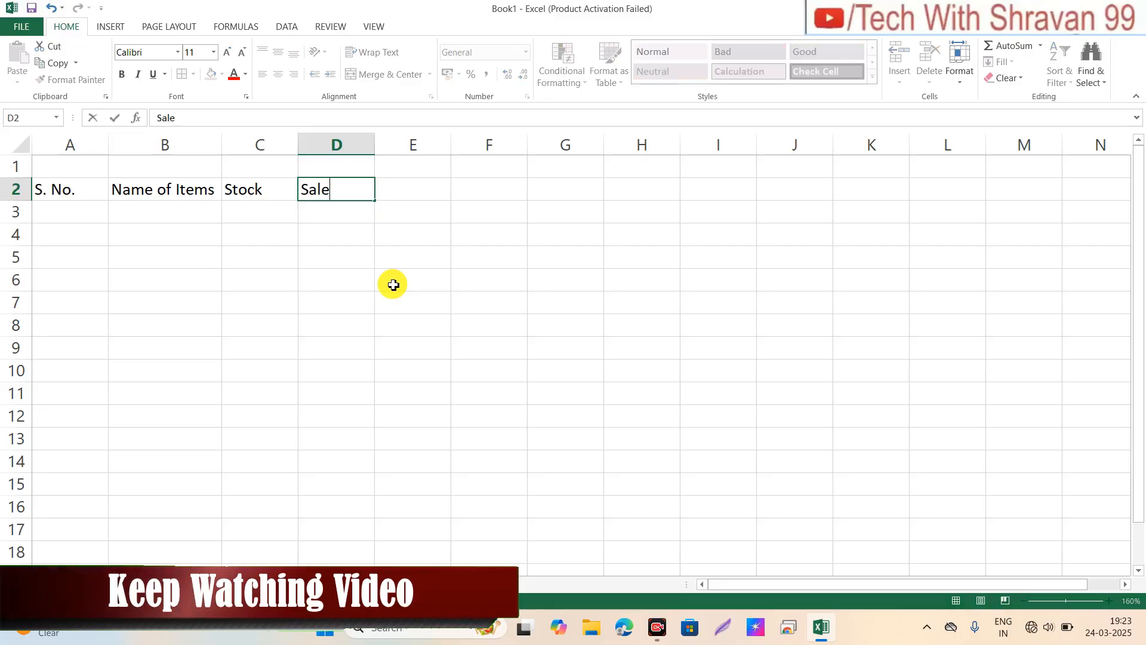
key("Return")
key("Up")
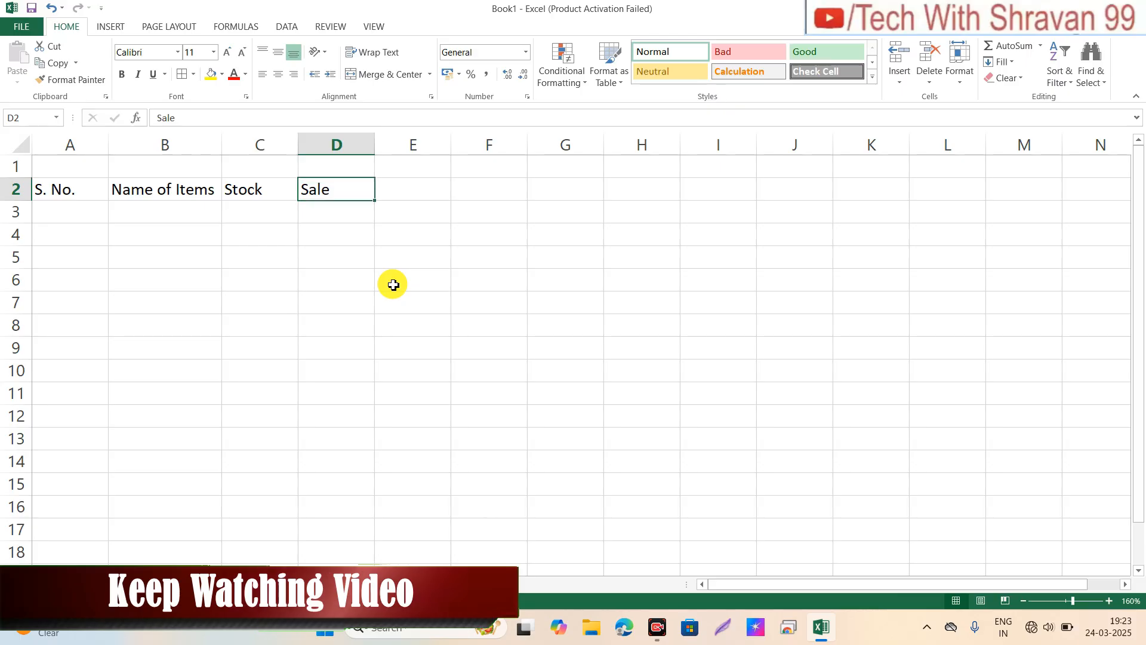
key("Right")
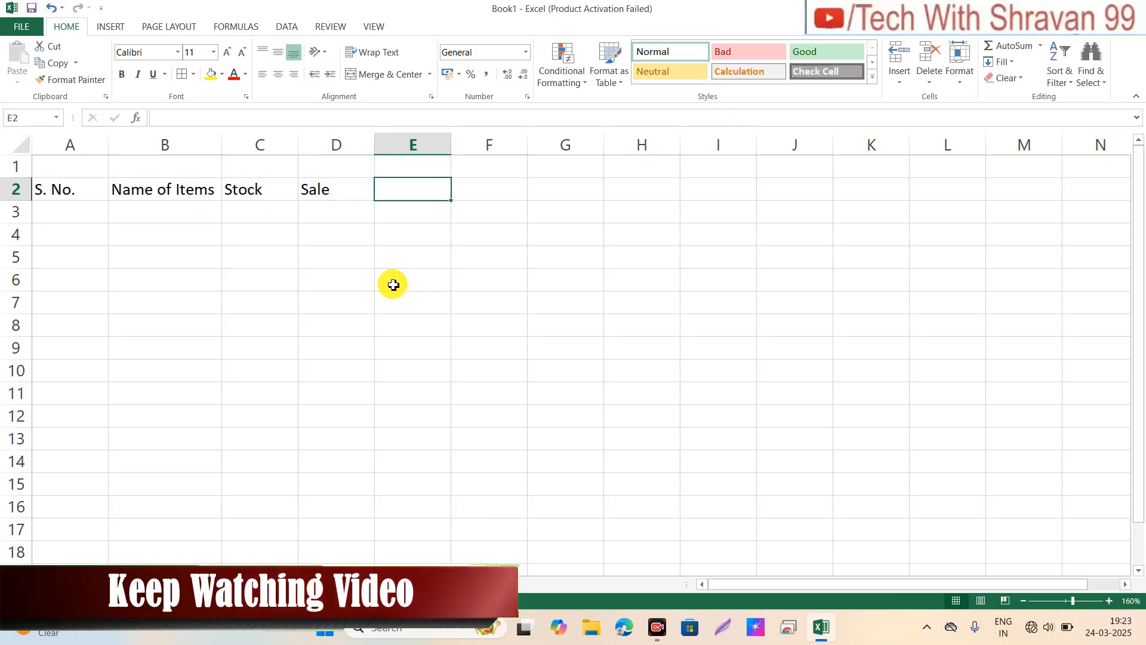
type("Purchase")
key("Right")
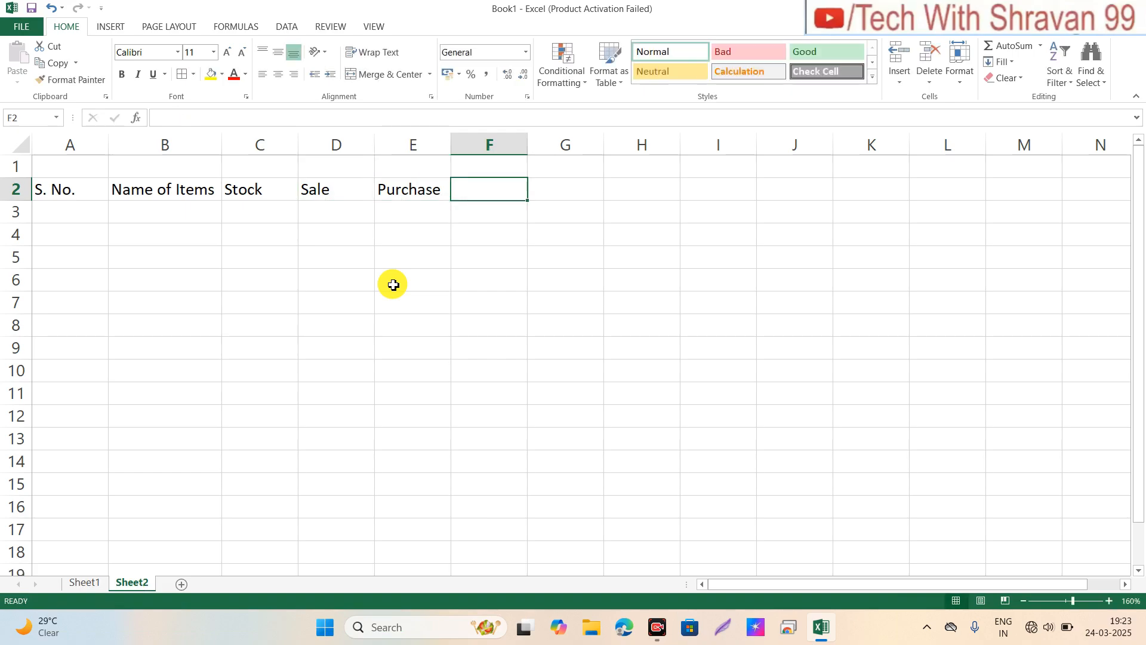
Enter the header "Balance Stock" in F2 and auto-fit column F to its text.
type("Balance")
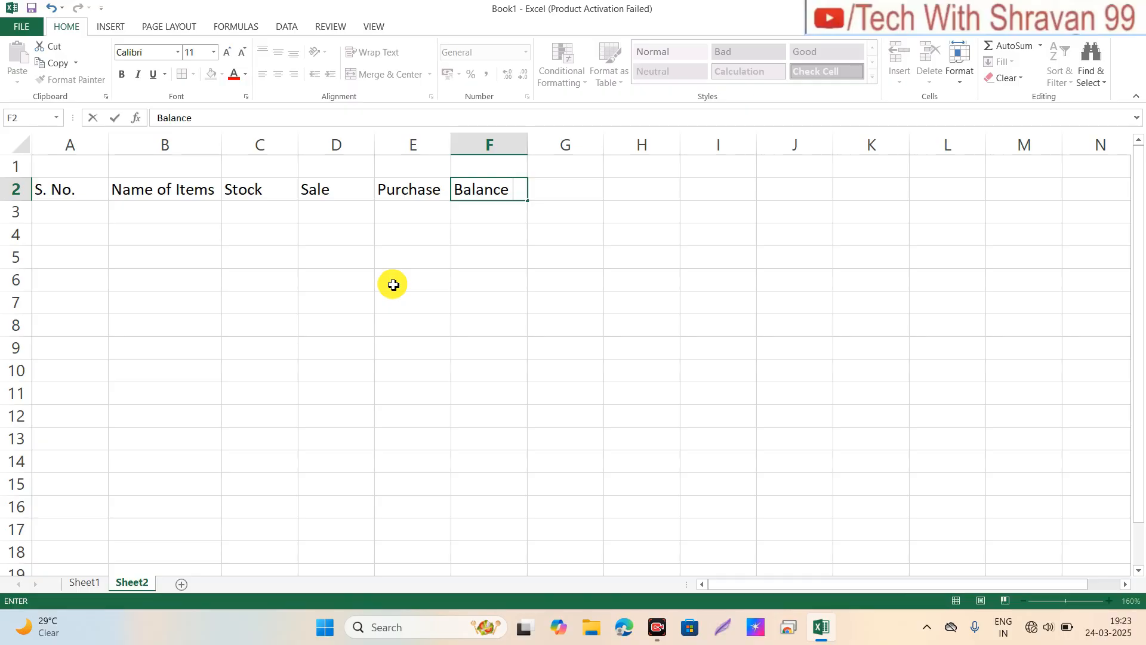
type("Stock")
key("Return")
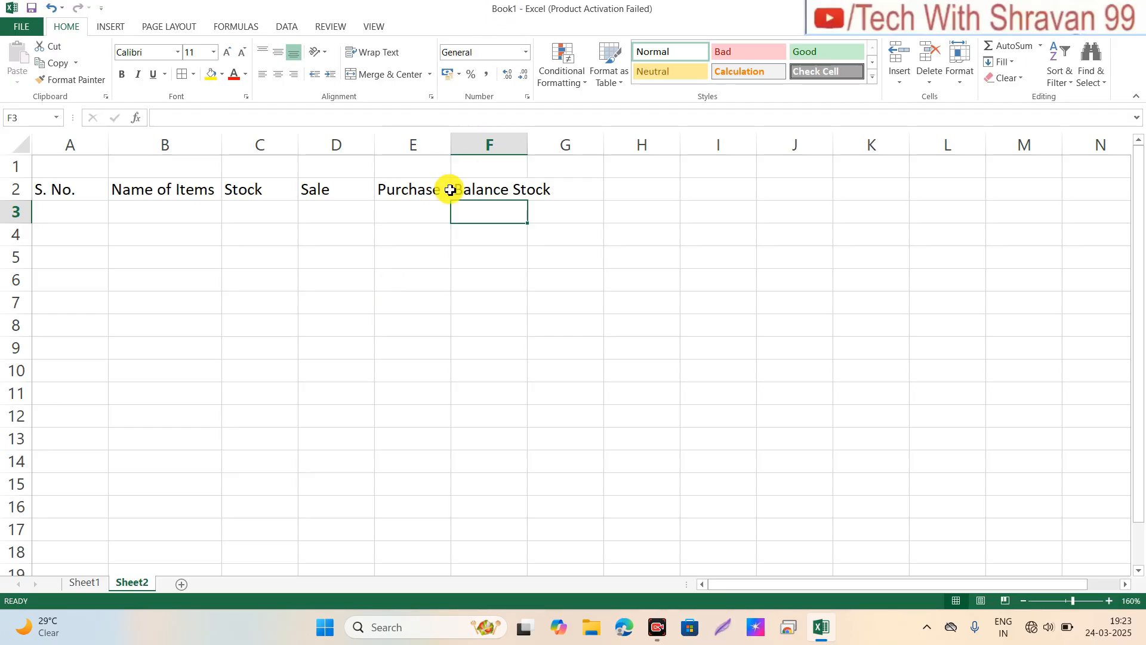
double_click(523, 147)
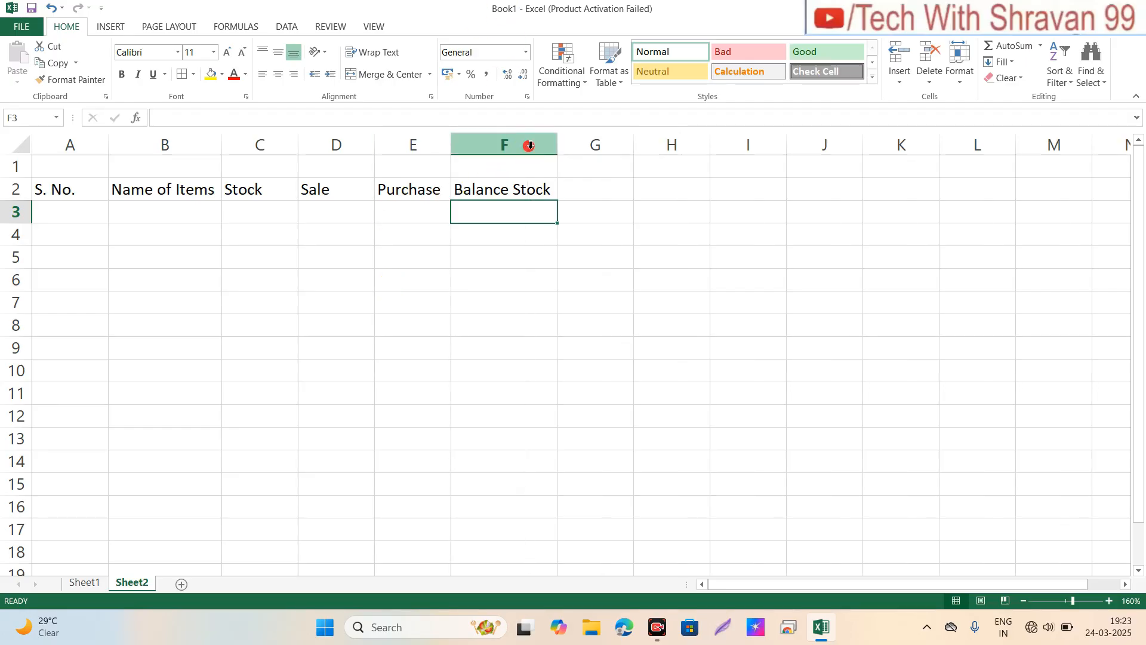
Merge and center cells A1 to F1 above the header row.
left_click(93, 174)
key("shift+Right")
key("shift+Right")
key("shift+Right")
key("shift+Right")
key("shift+Right")
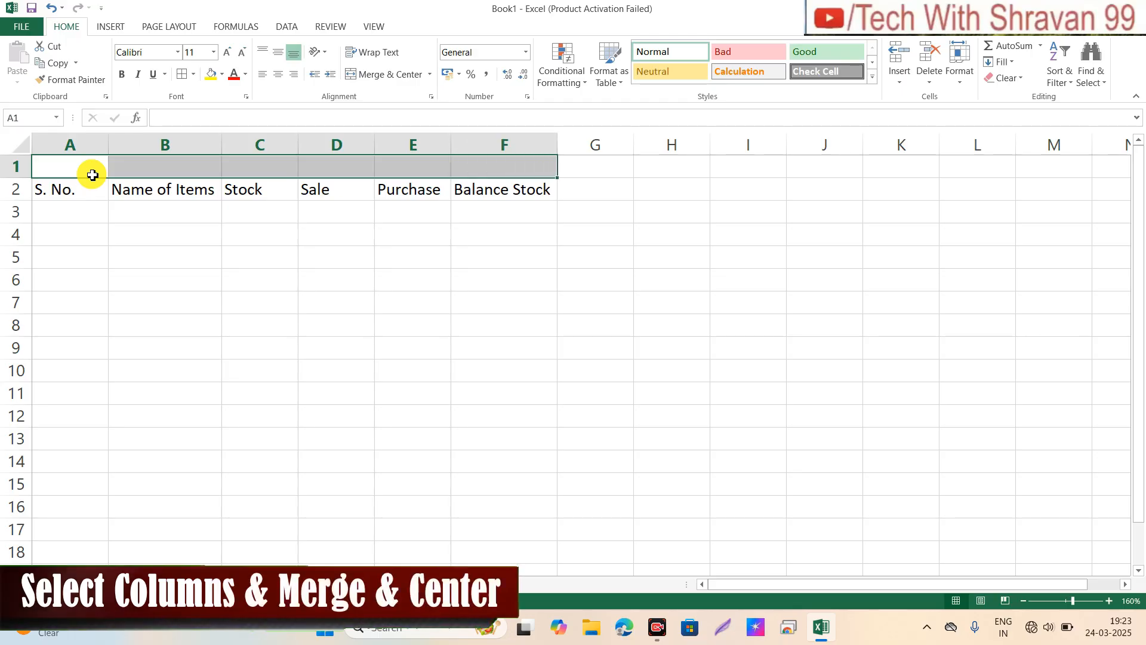
left_click(361, 77)
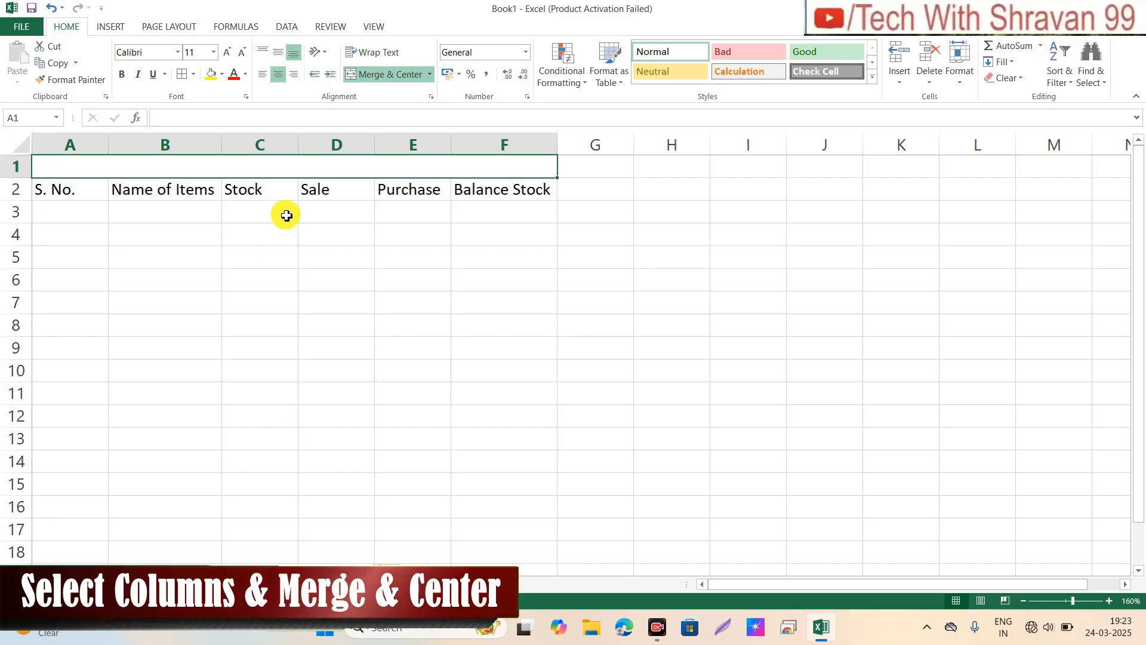
Enter the title "Sale and Purchase" in the merged cell in row 1.
type("Sa")
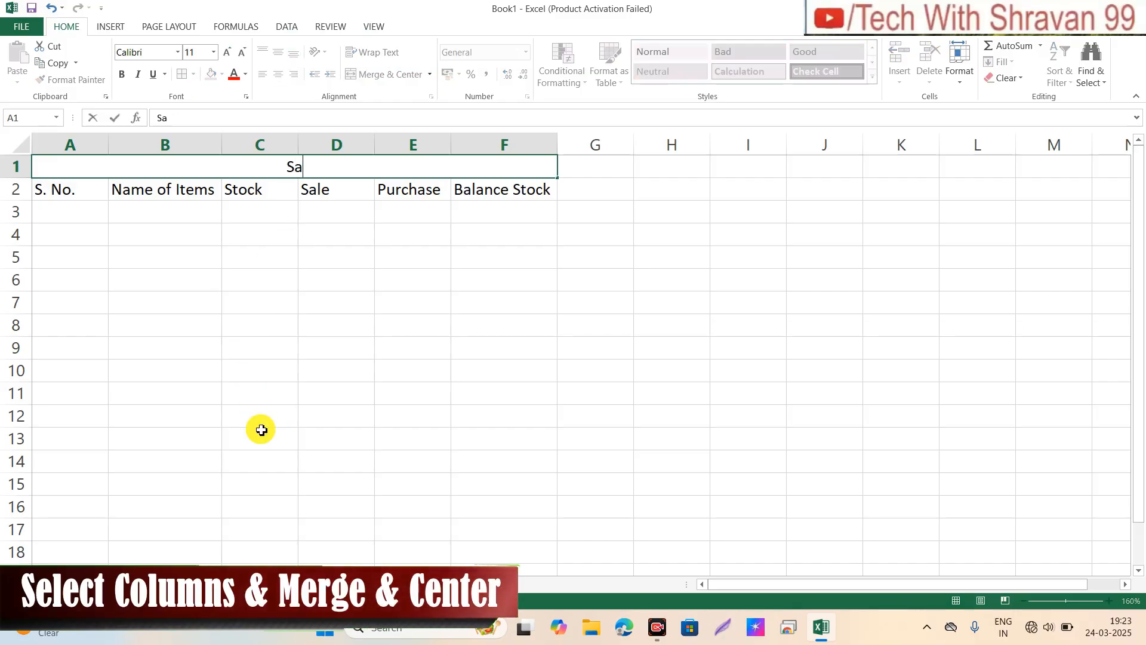
type("le and ")
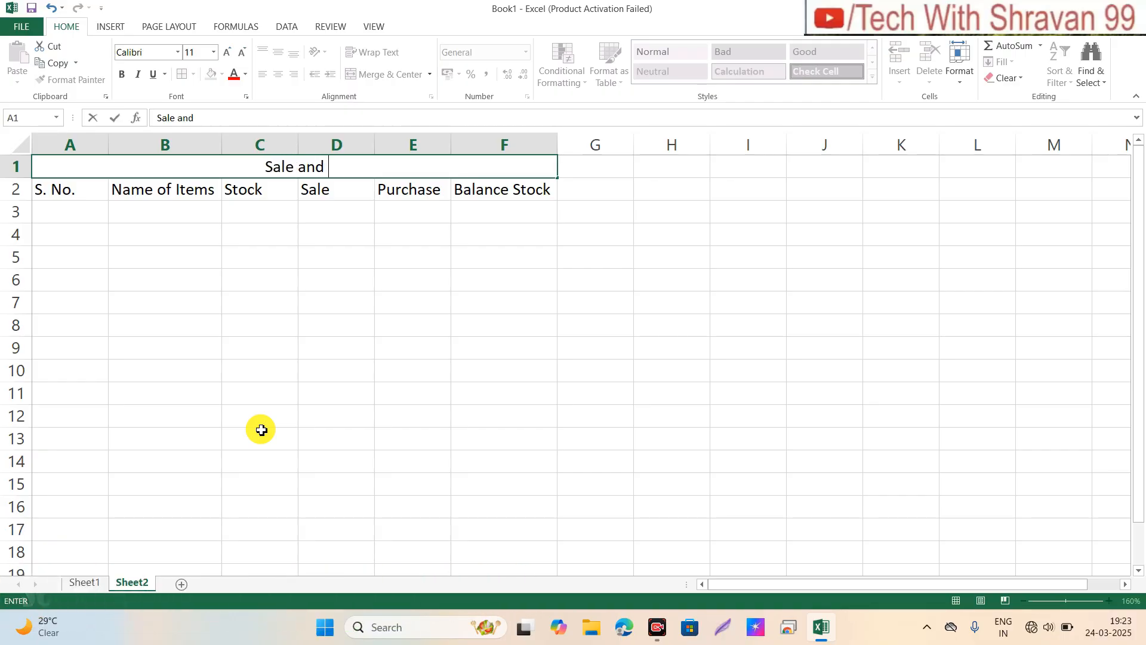
type("Purchase")
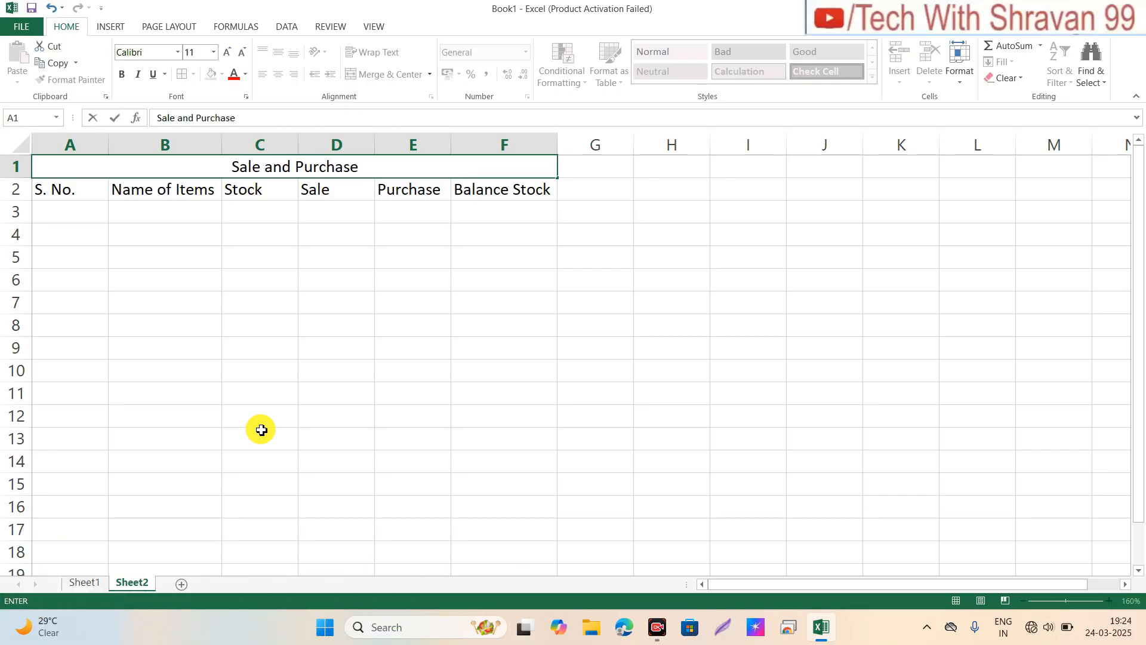
key("Return")
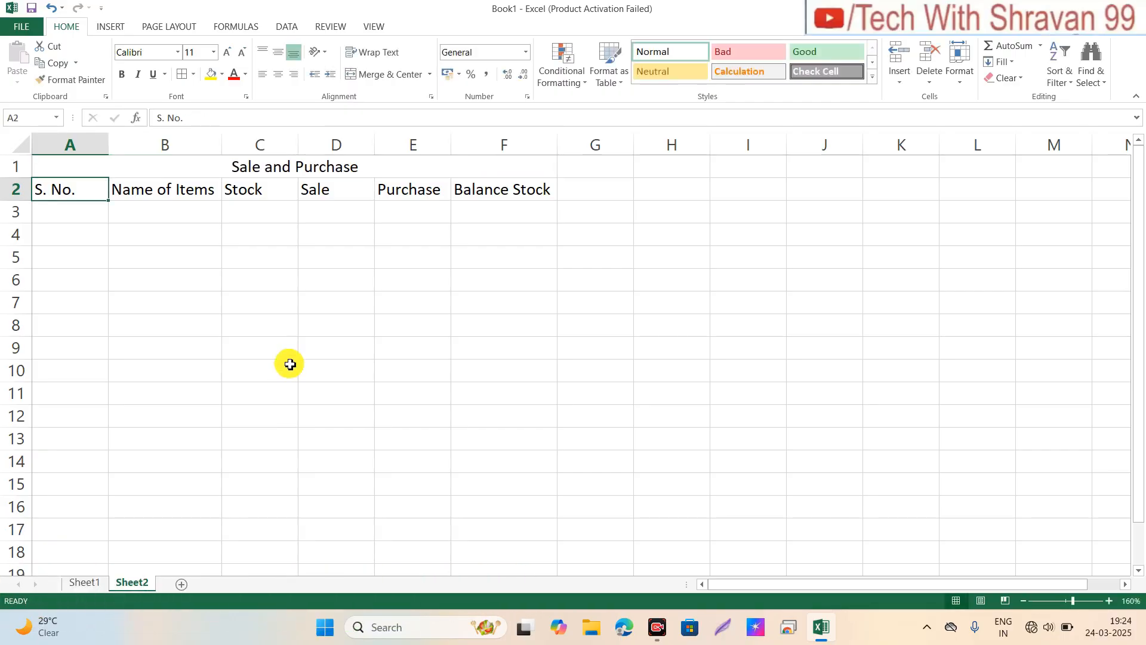
Format the "Sale and Purchase" title as bold 16-point text with a yellow fill.
left_click(306, 167)
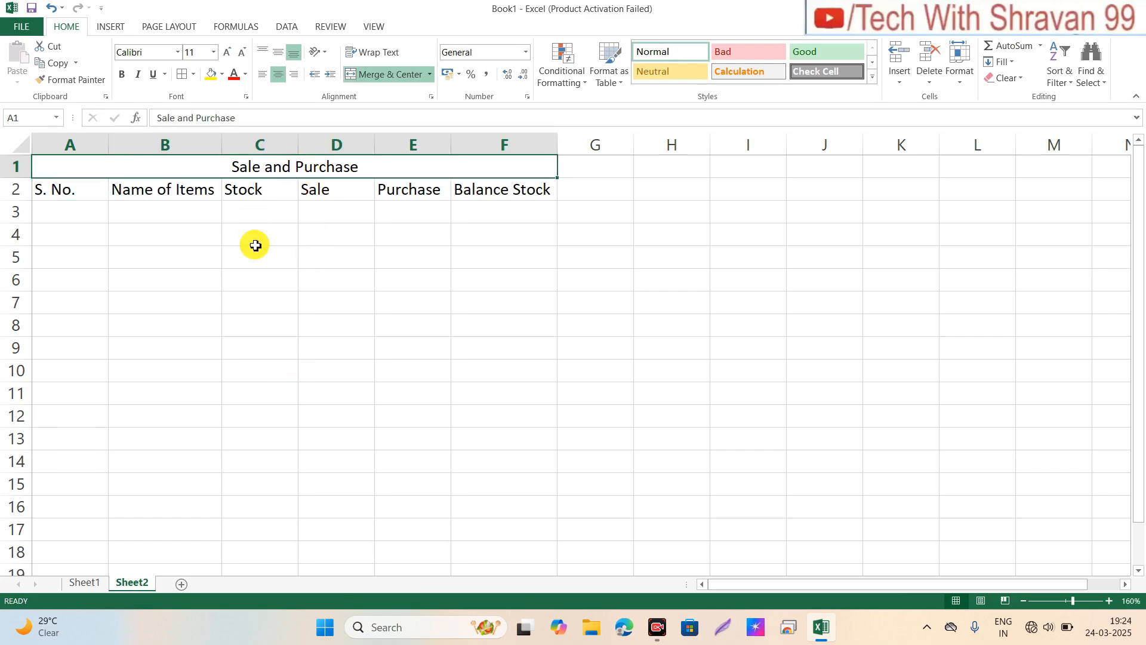
left_click(226, 53)
left_click(227, 53)
left_click(227, 52)
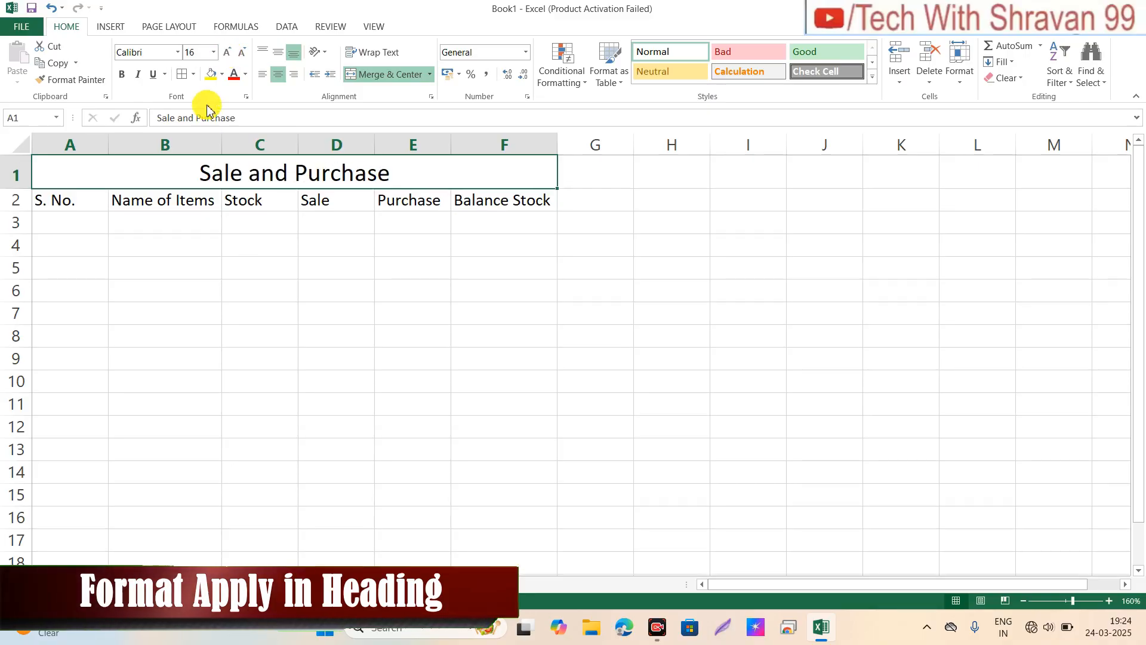
left_click(127, 76)
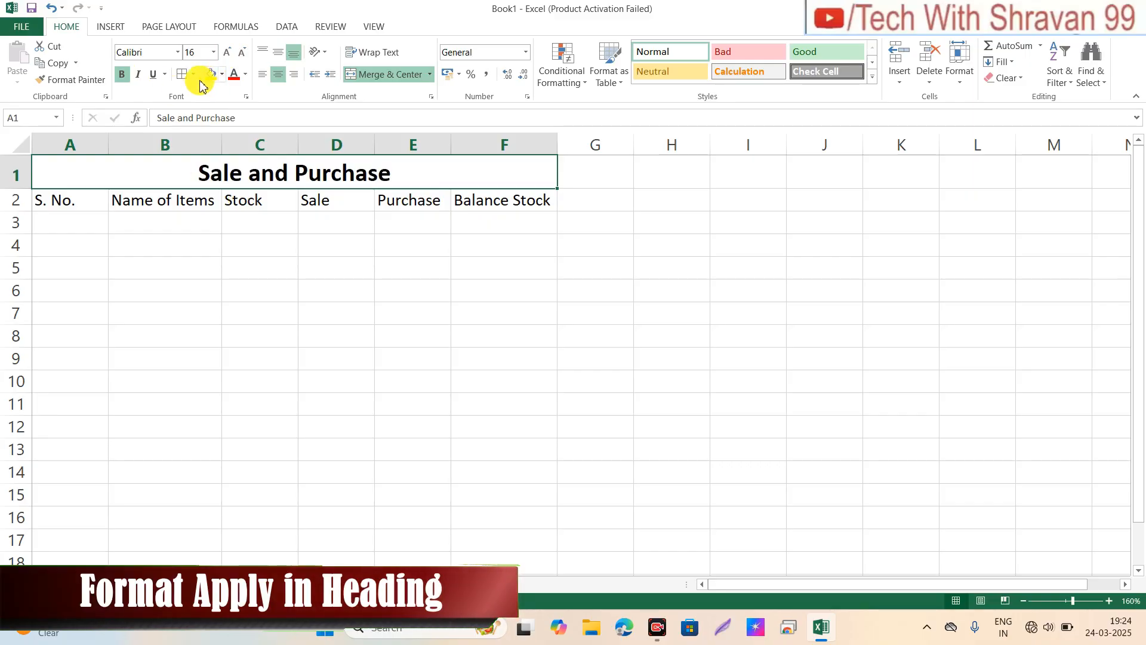
left_click(222, 75)
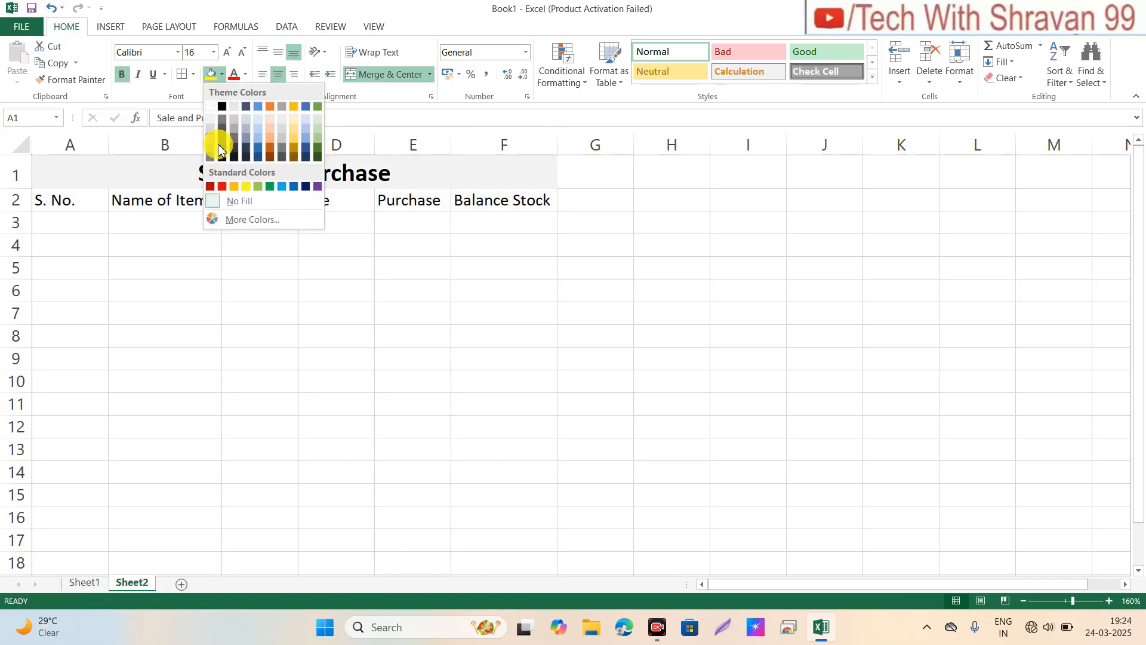
left_click(246, 186)
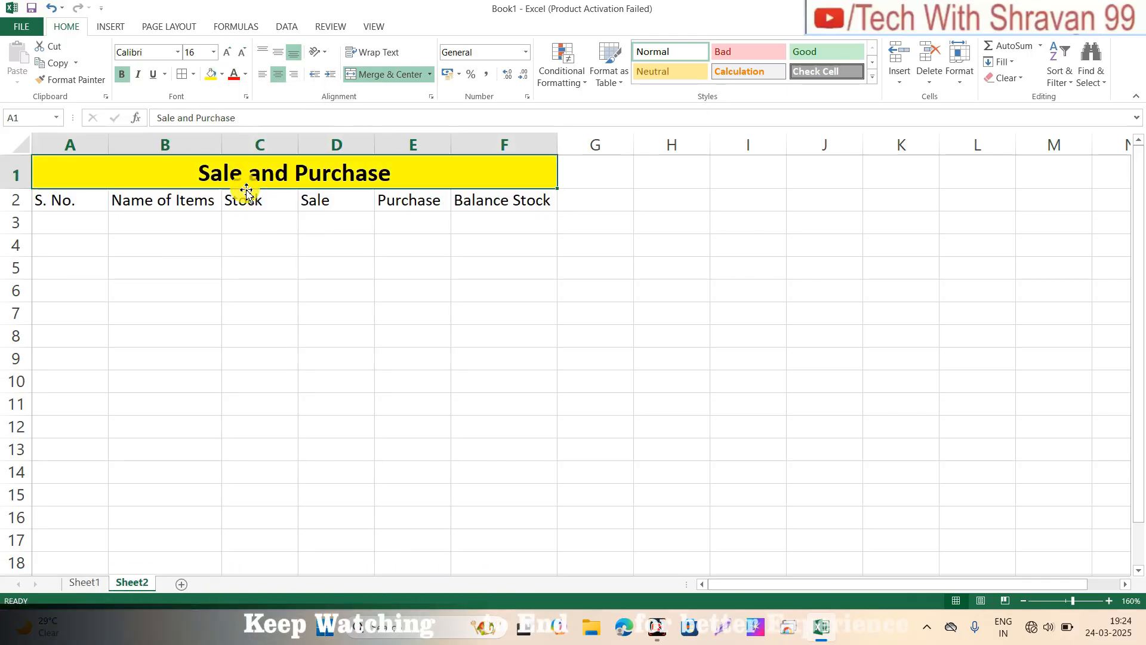
Make the column headers in A2 to F2 bold and give them a gray fill.
left_click(90, 197)
key("shift+Right")
key("shift+Right")
key("shift+Right")
key("shift+Right")
key("shift+Right")
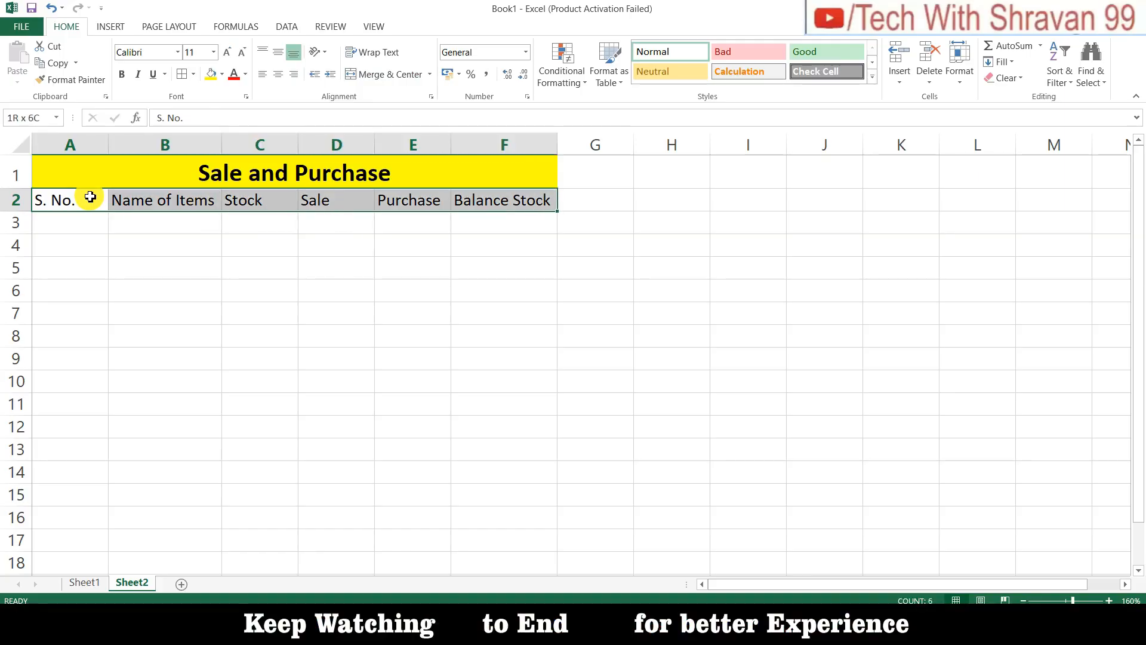
key("ctrl+b")
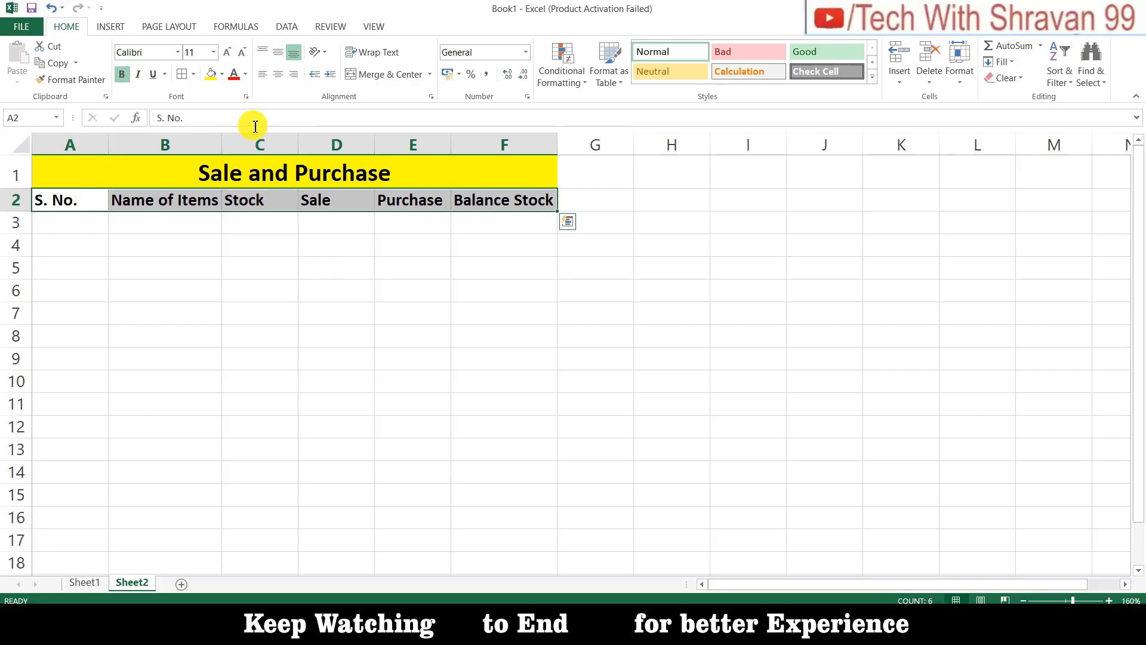
left_click(220, 77)
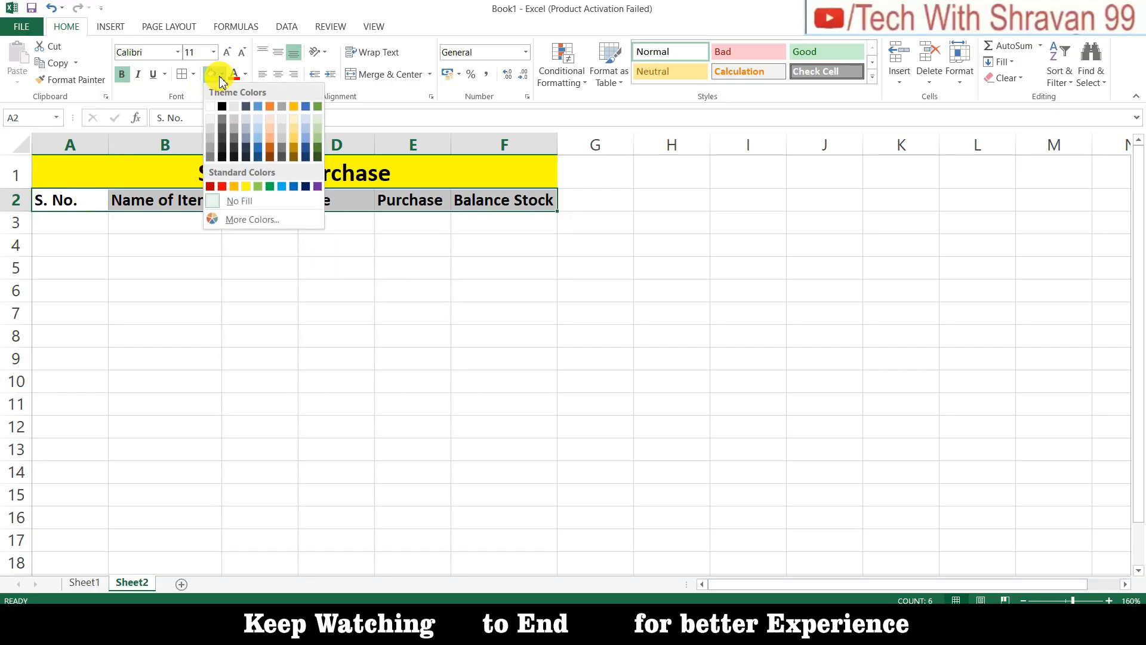
left_click(208, 145)
Enter 1 as the first serial number in A3 and keep that cell selected.
left_click(63, 224)
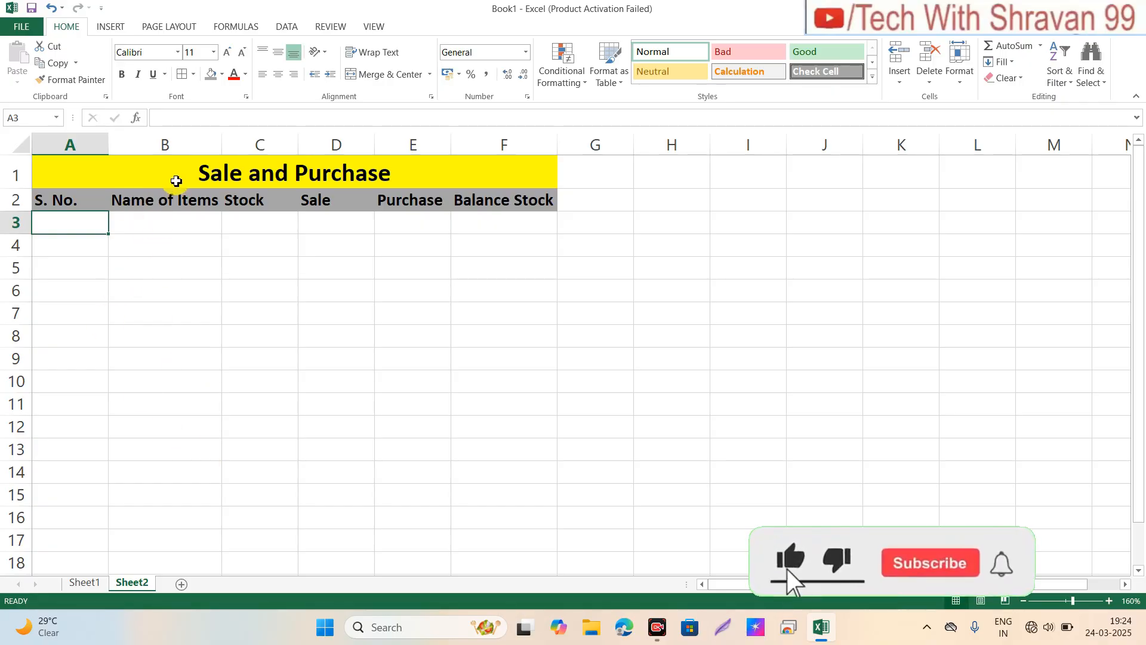
type("1")
key("Return")
key("Up")
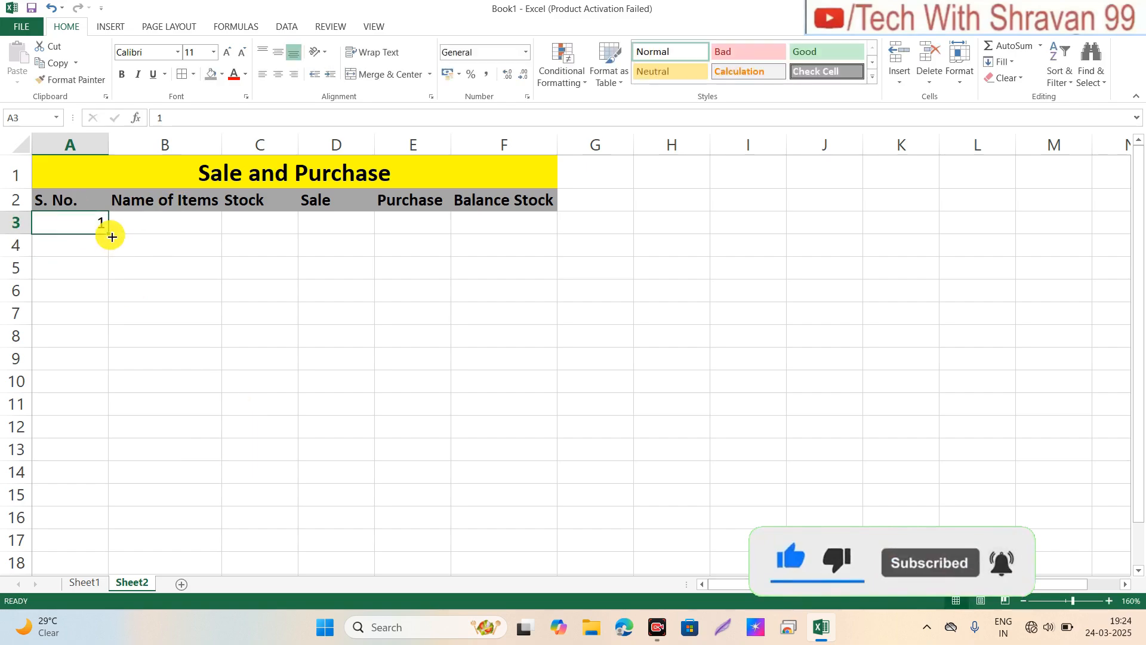
Fill the serial numbers down from A3 to A7 as a series from 1 to 5.
left_click_drag(109, 236, 105, 318)
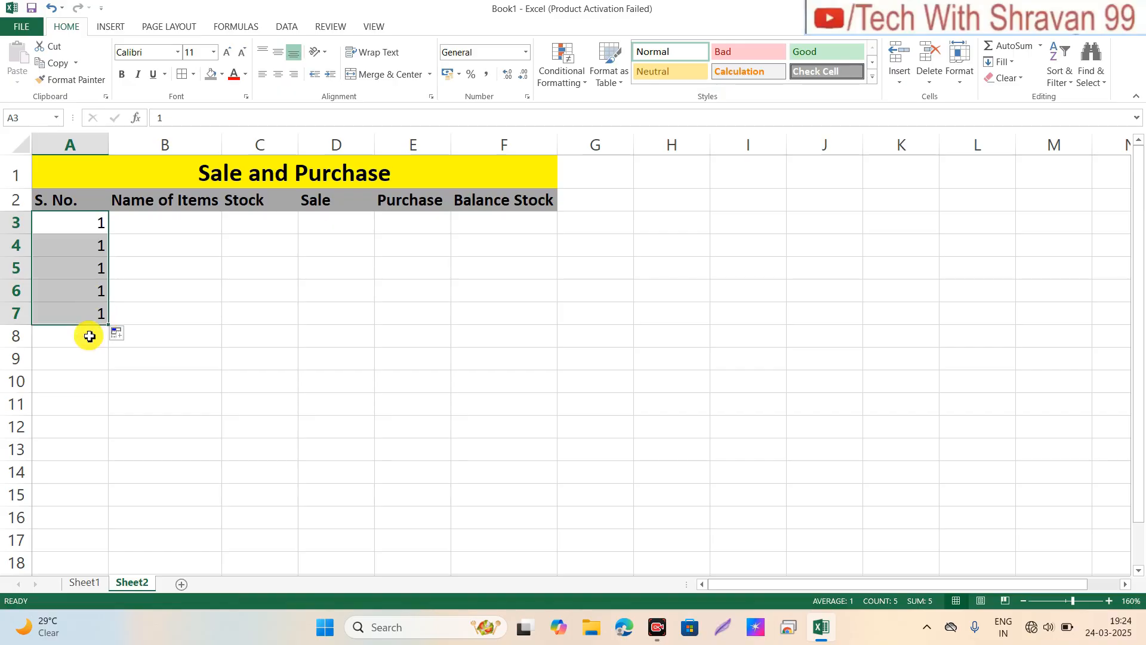
left_click(134, 339)
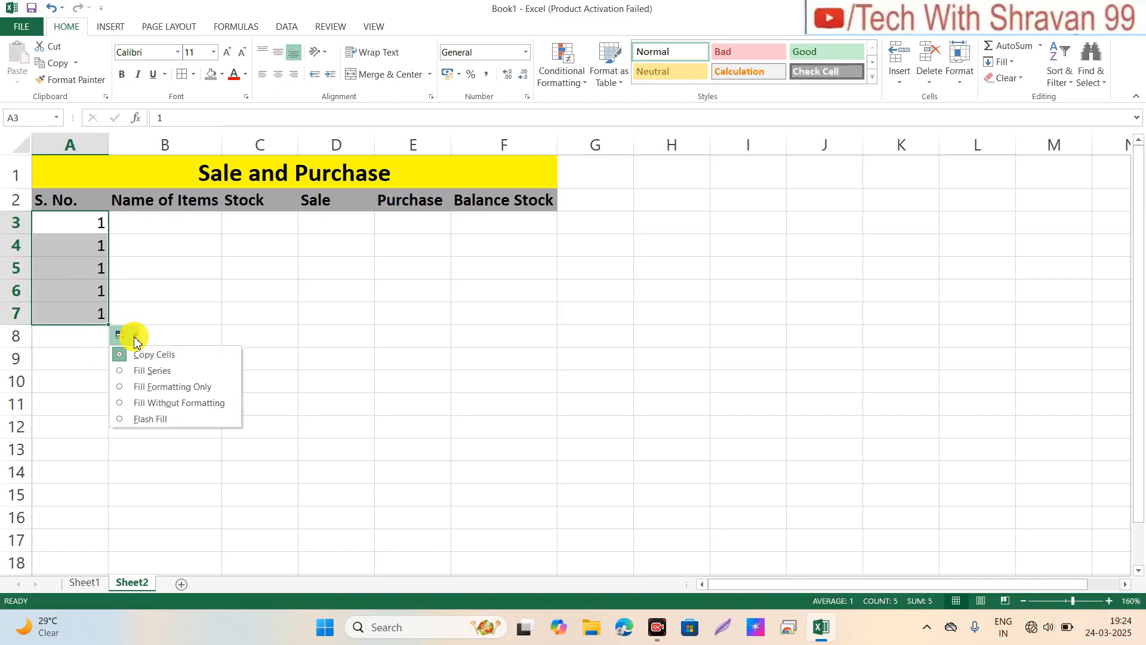
left_click(148, 370)
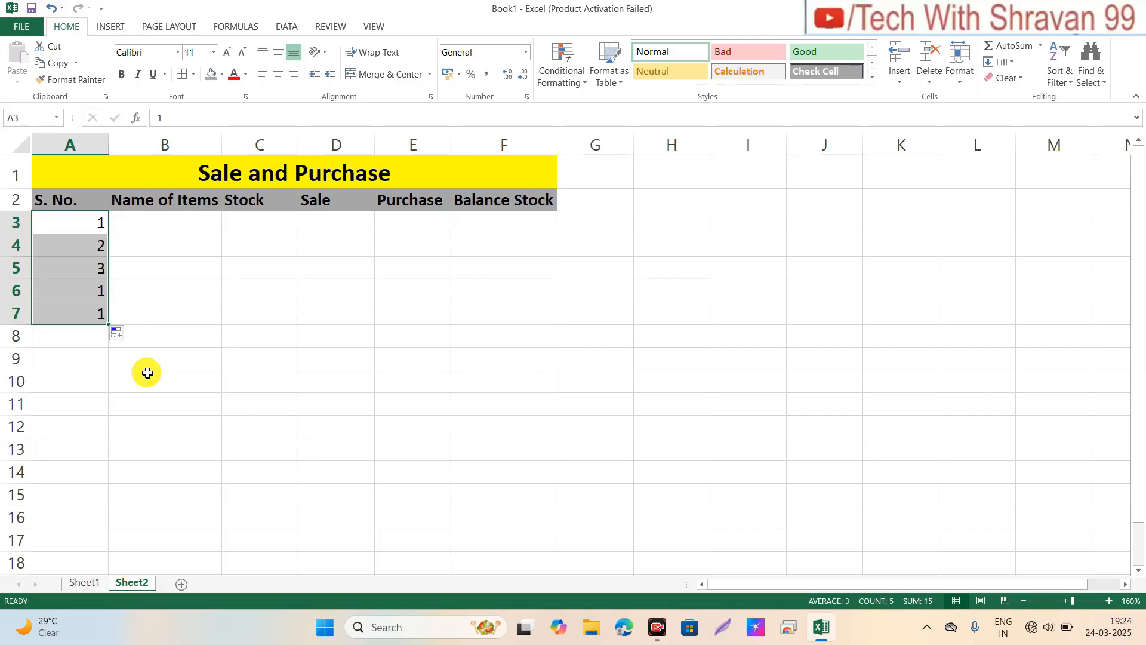
left_click(154, 275)
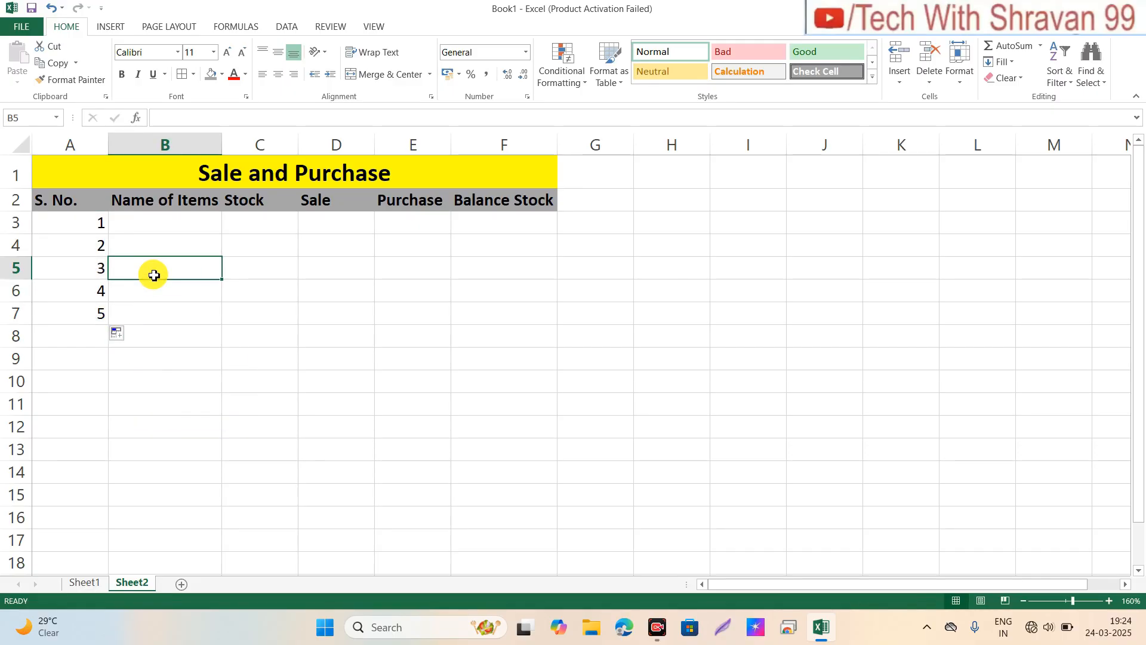
Enter Mouse in B3 and autofill the item list down to B7 with CPU, Vivo y15, Keyboard and Monitor 15".
left_click(154, 227)
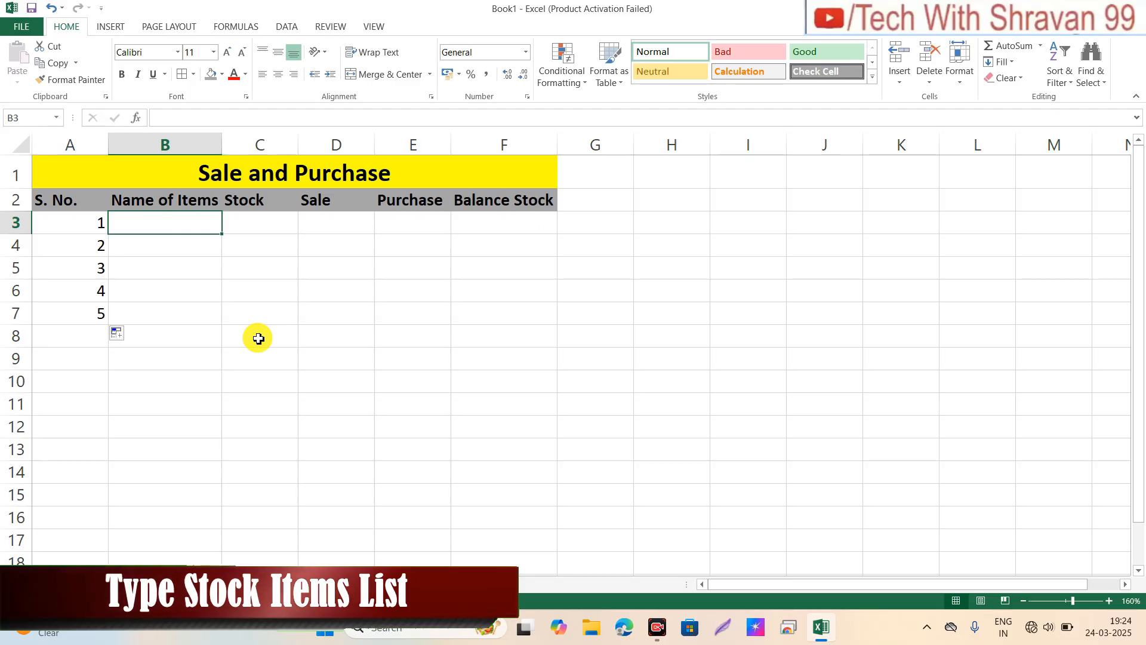
type("M")
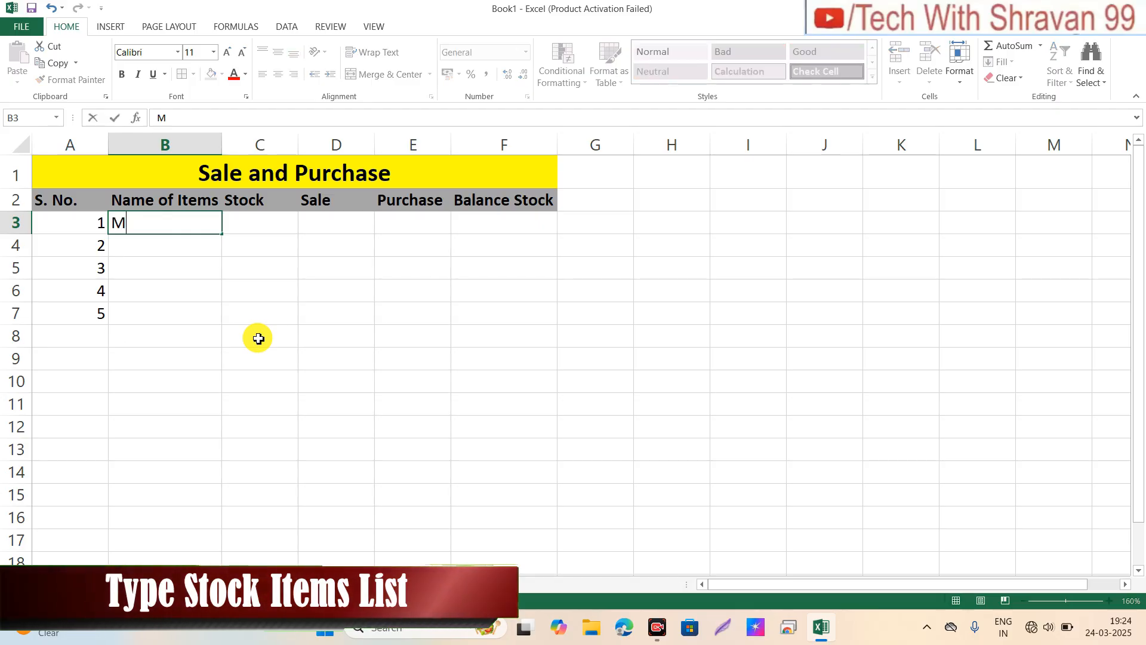
type("ose")
key("BackSpace")
key("BackSpace")
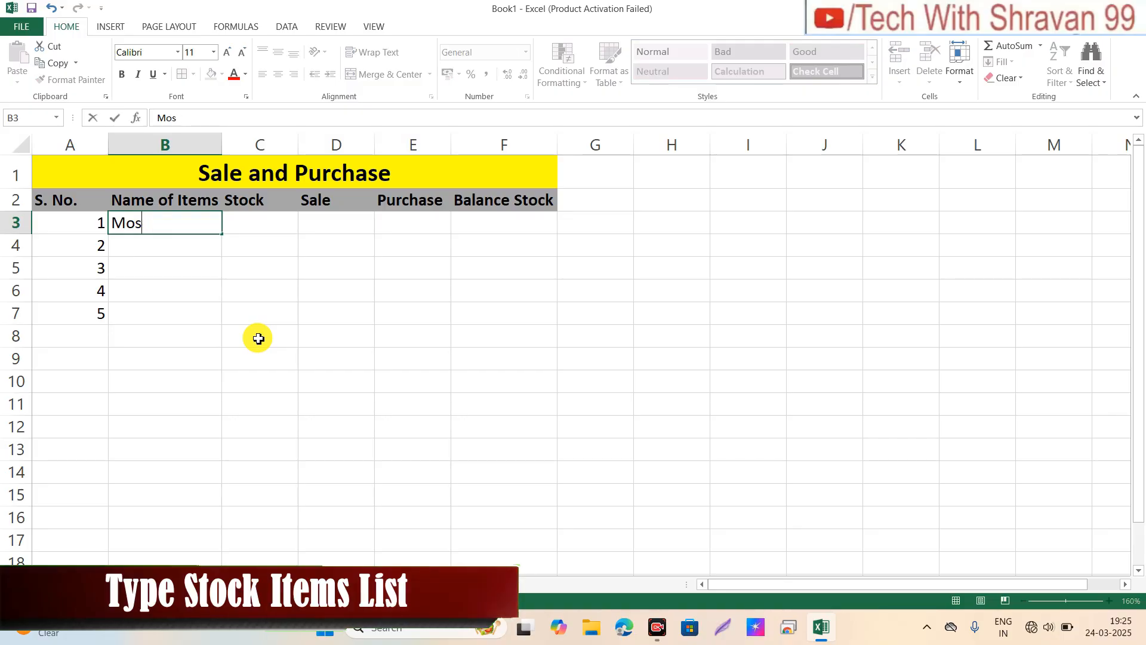
type("use")
key("Return")
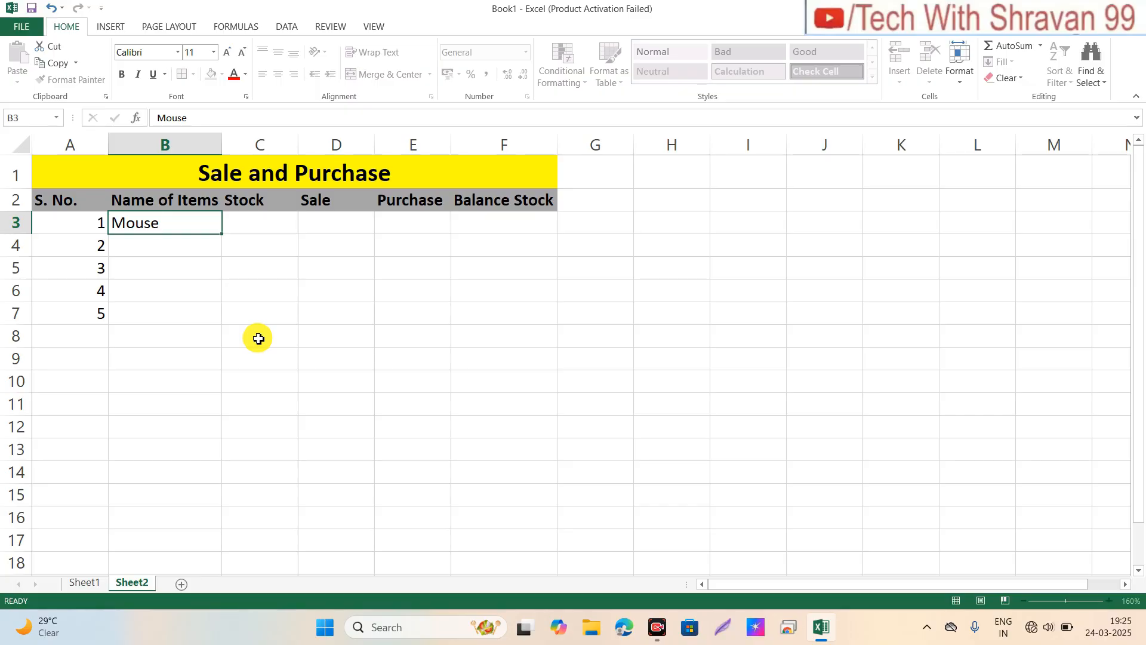
key("Up")
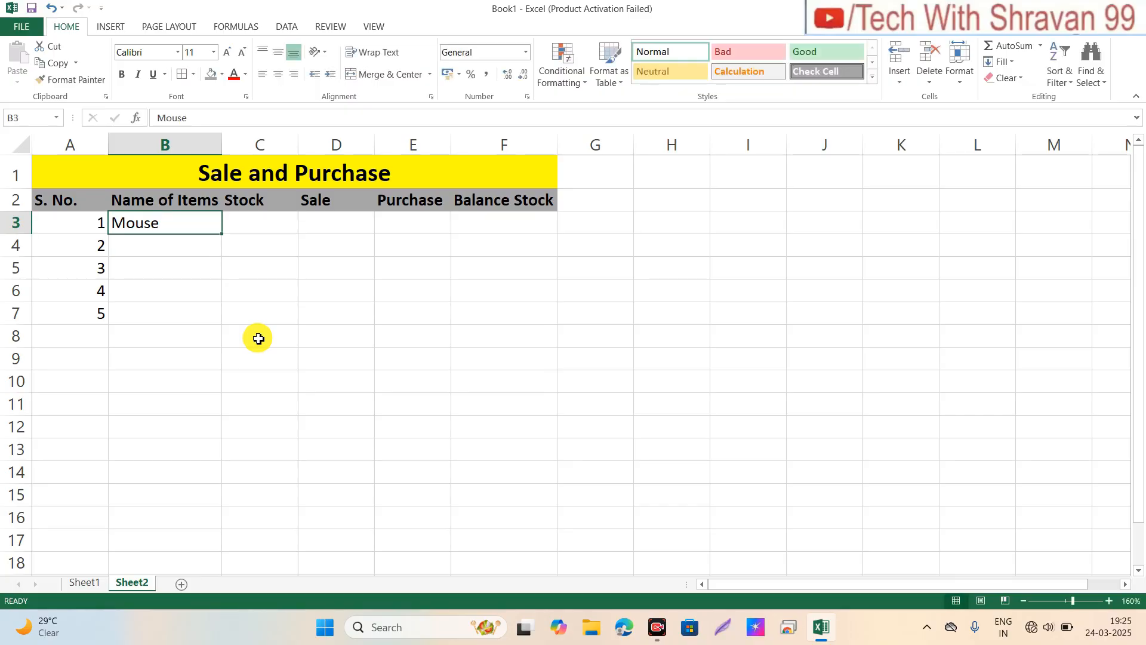
double_click(222, 234)
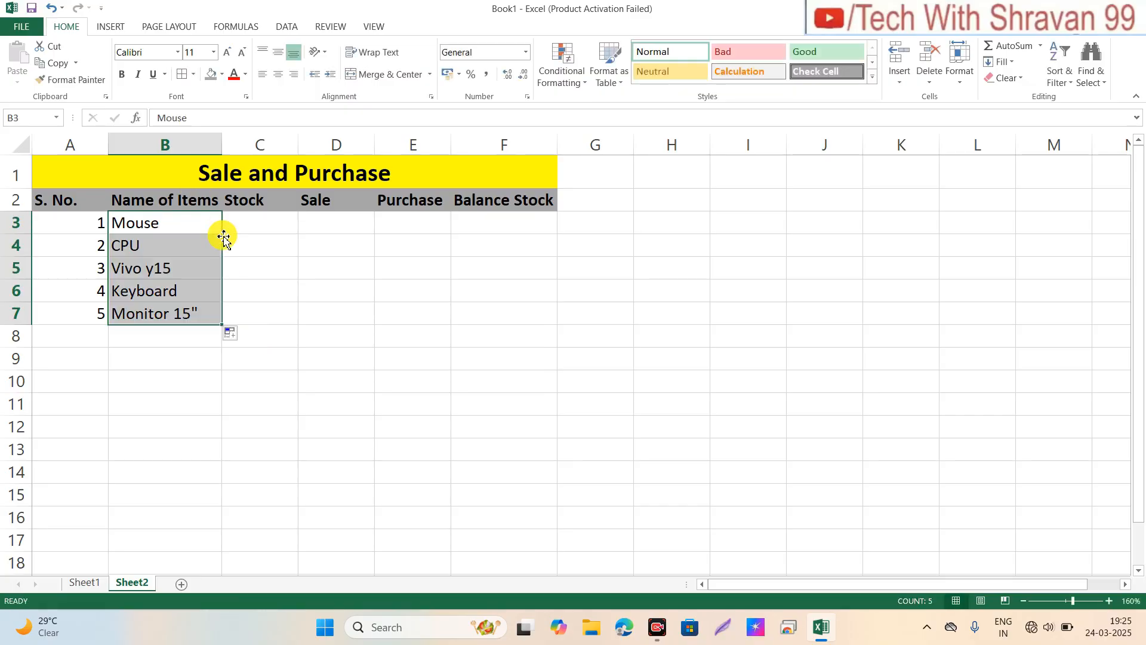
Enter the Stock quantities 100, 50, 12, 45 and 30 in C3 to C7.
left_click(256, 223)
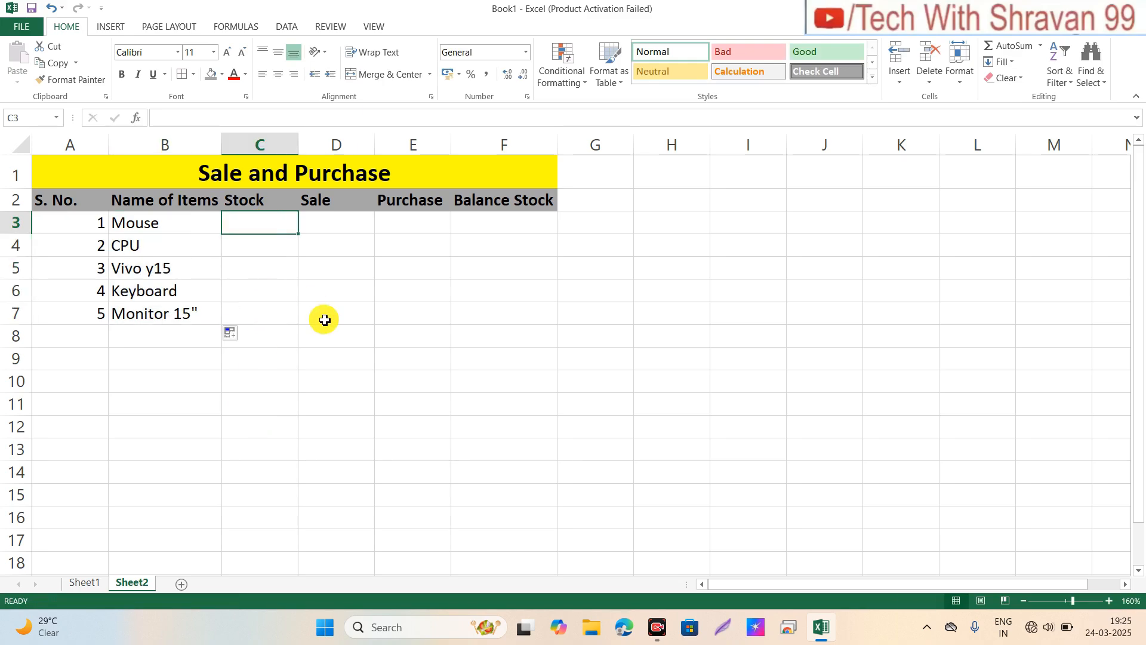
type("100")
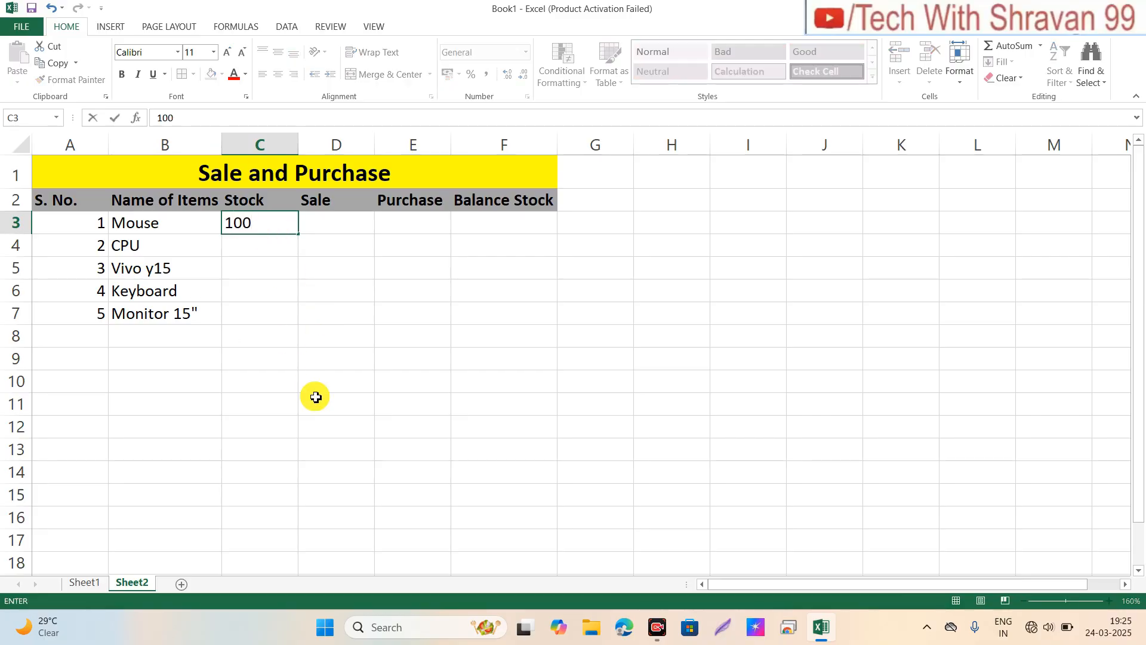
key("Return")
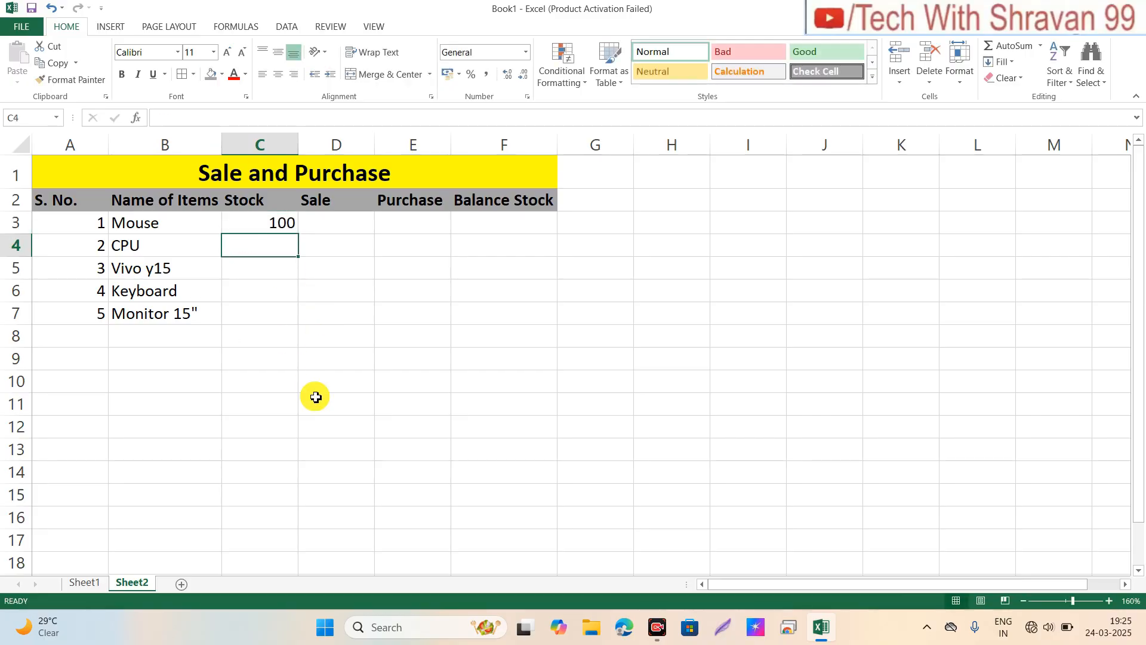
type("2")
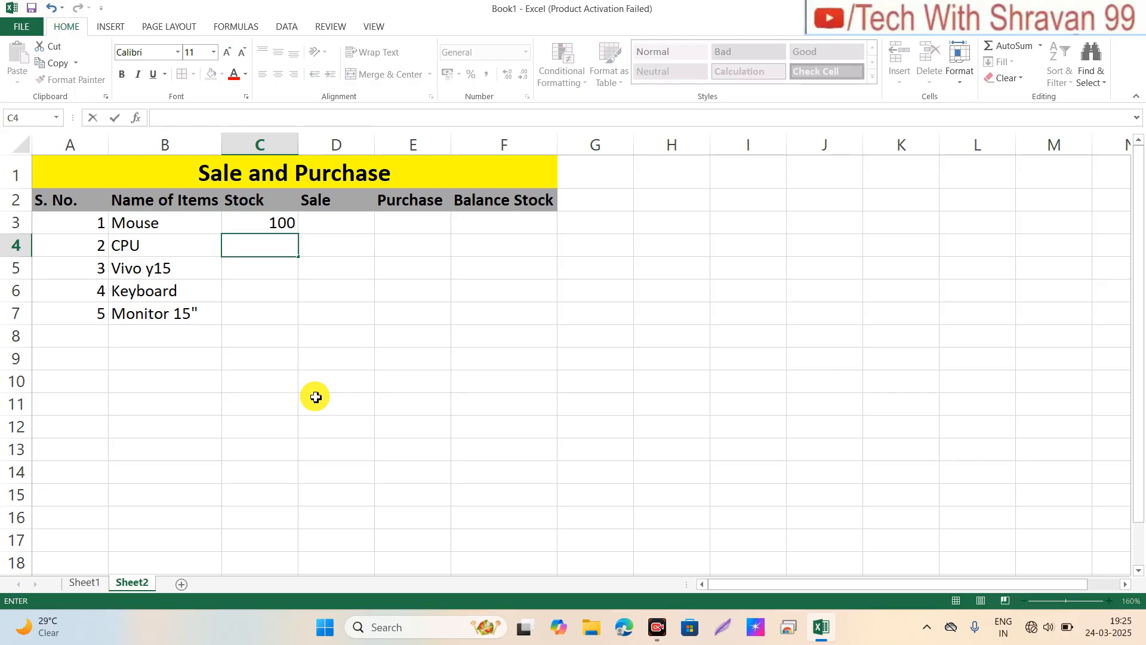
type("0")
key("Return")
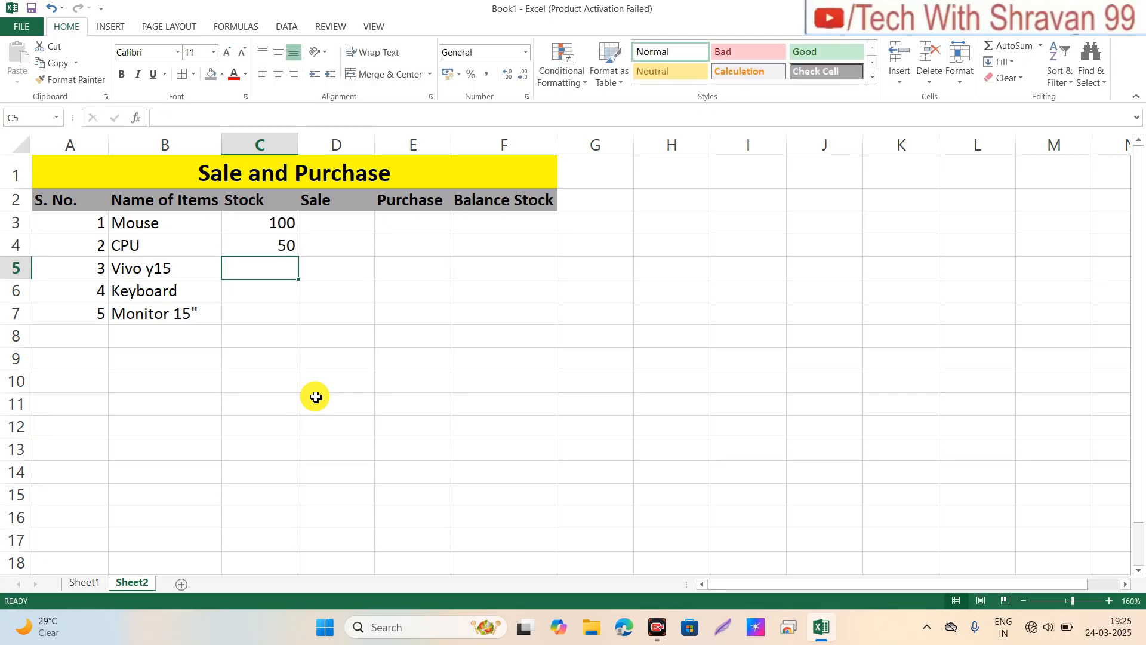
type("12")
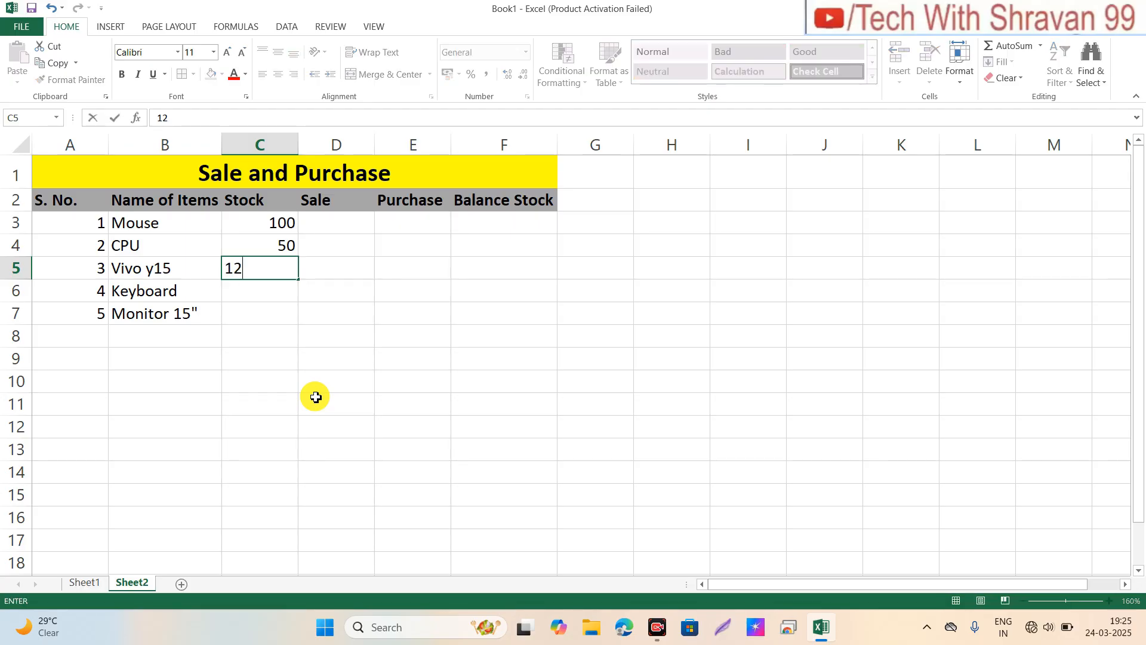
key("Return")
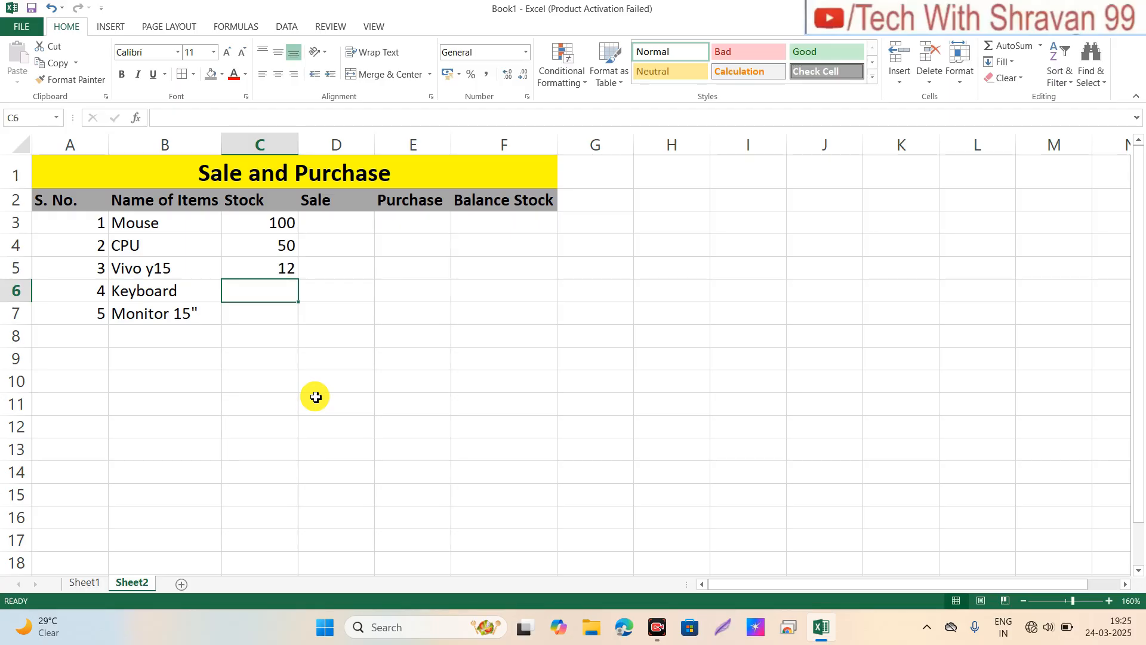
type("45")
key("Return")
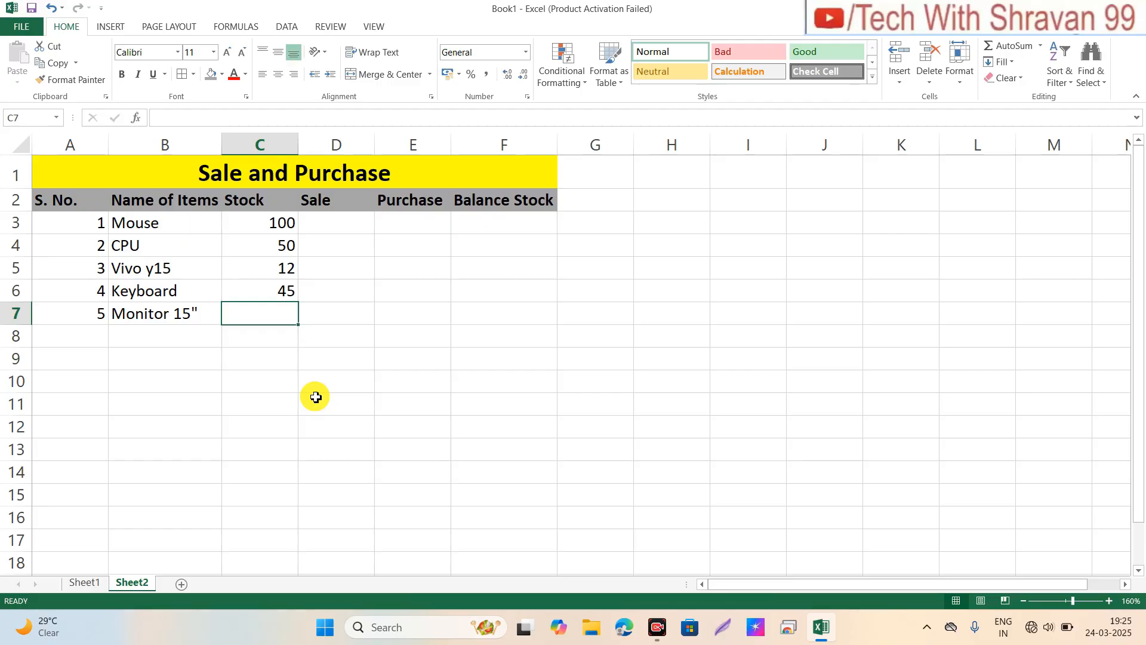
type("30")
key("Return")
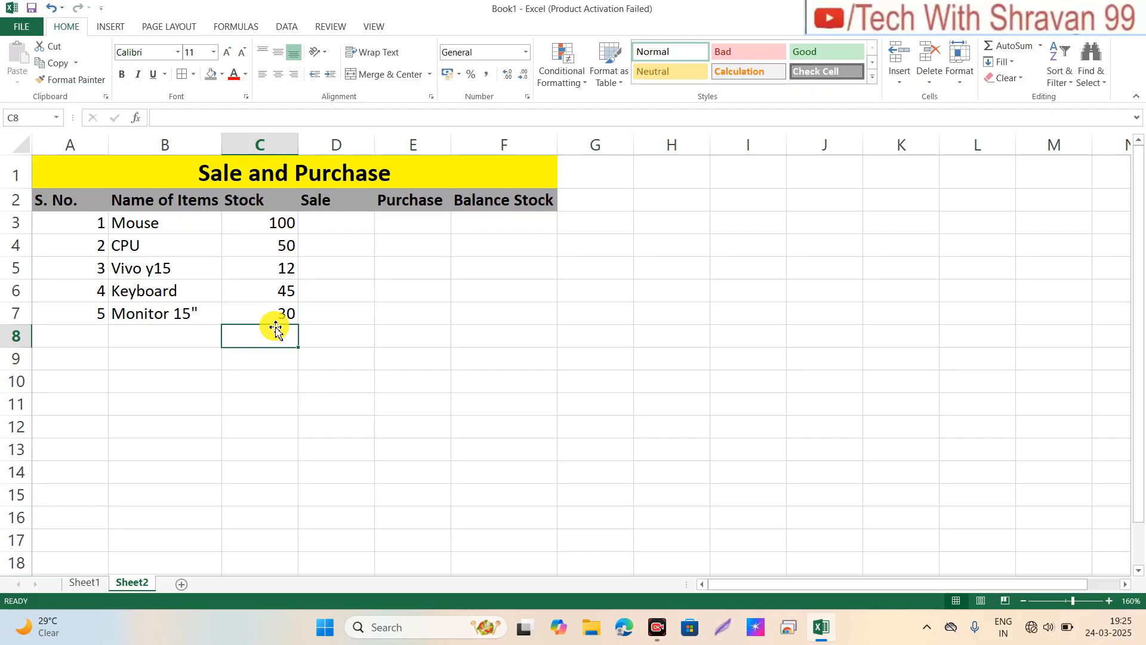
Enter the Sale quantities 10, 12, 14, 16 and 10 in D3 to D7.
left_click(333, 225)
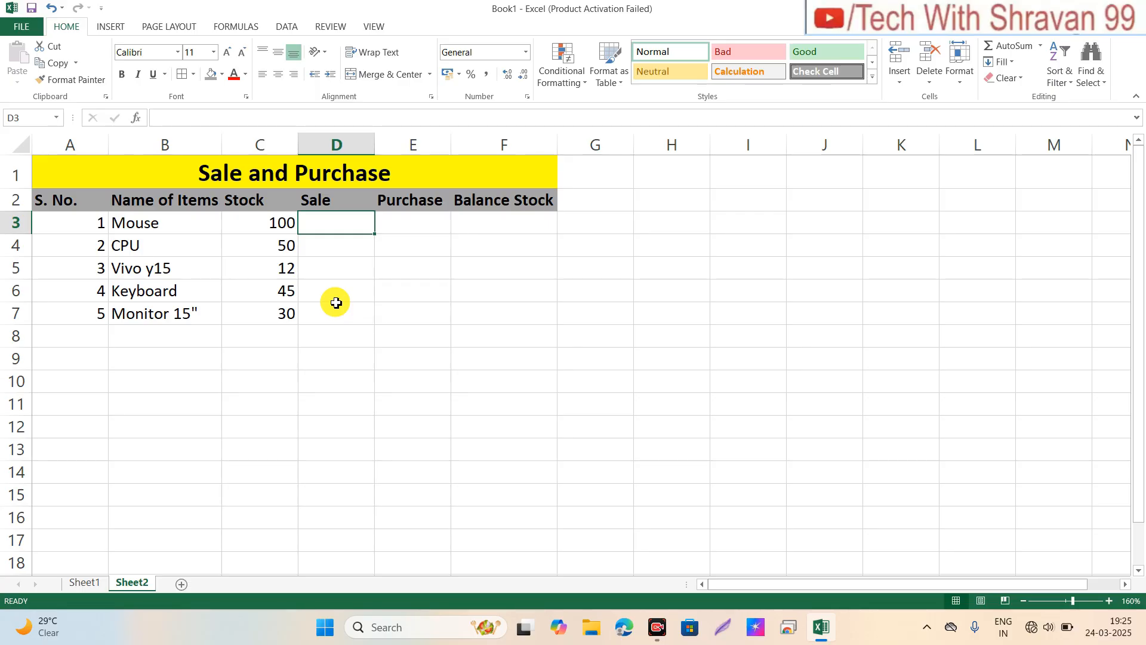
type("10")
key("Return")
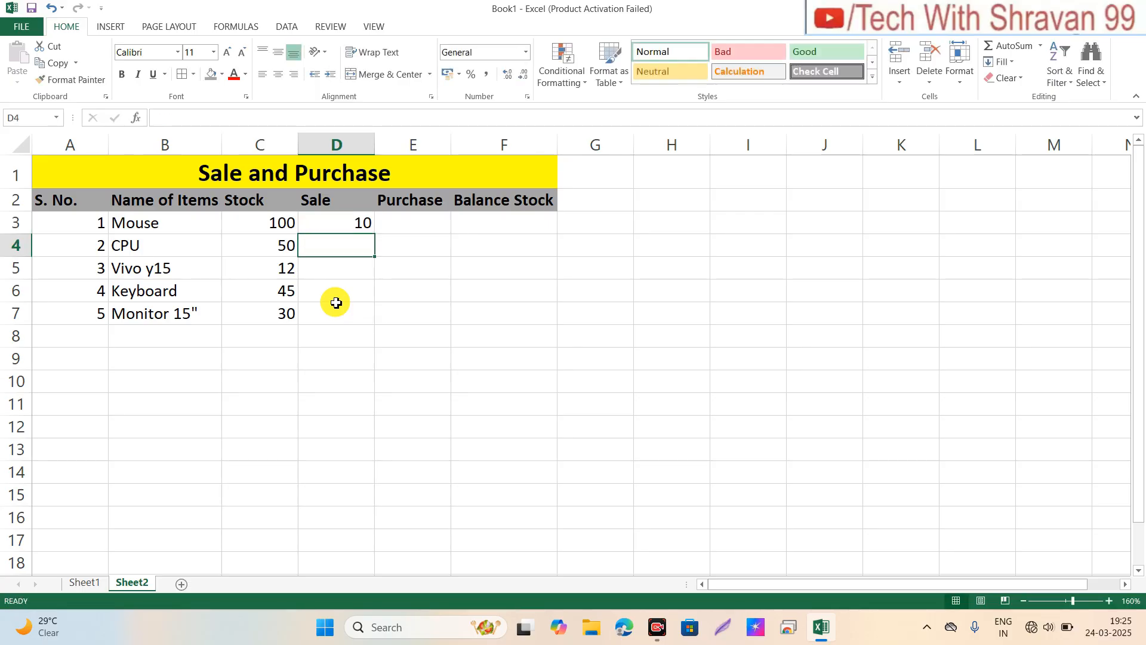
type("12")
key("Return")
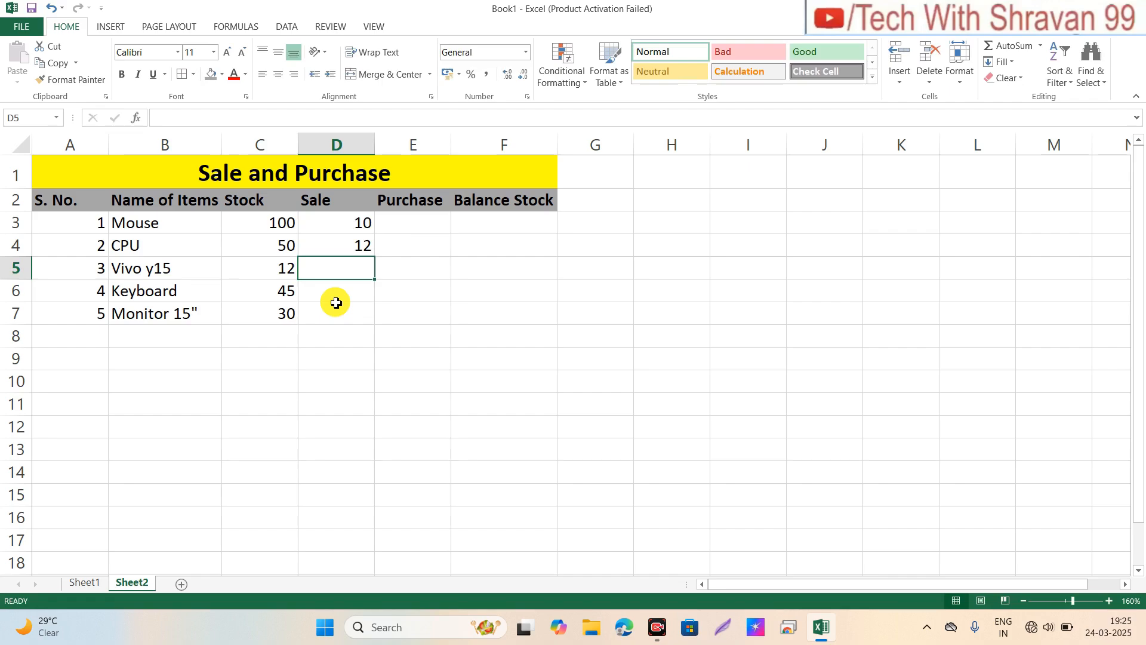
type("14")
key("Return")
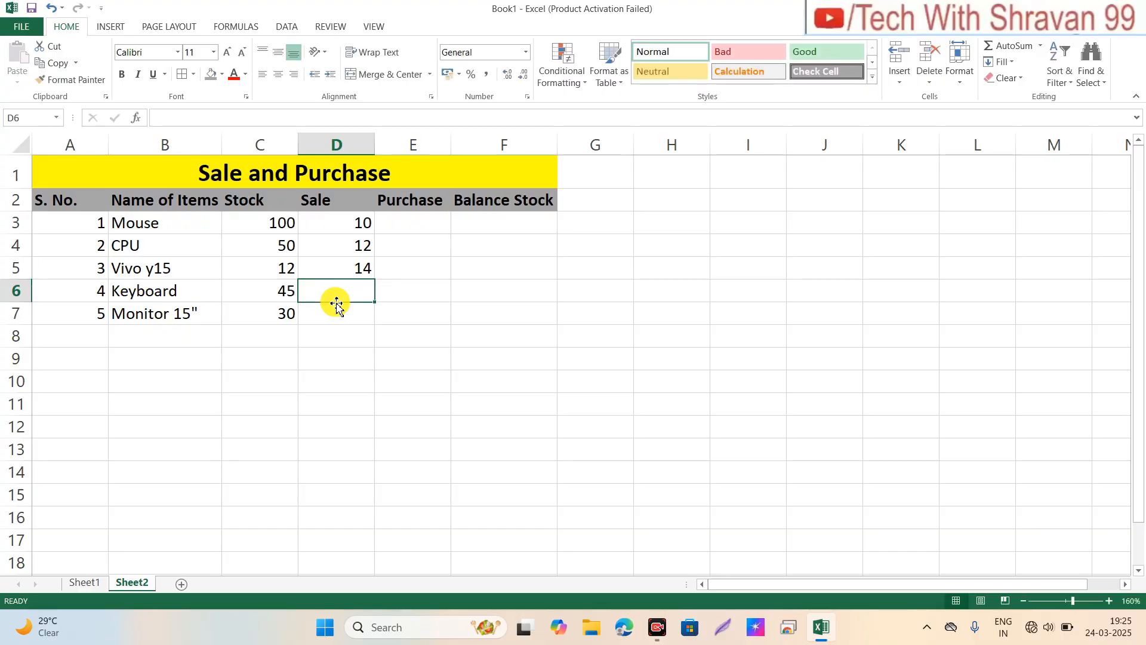
type("16")
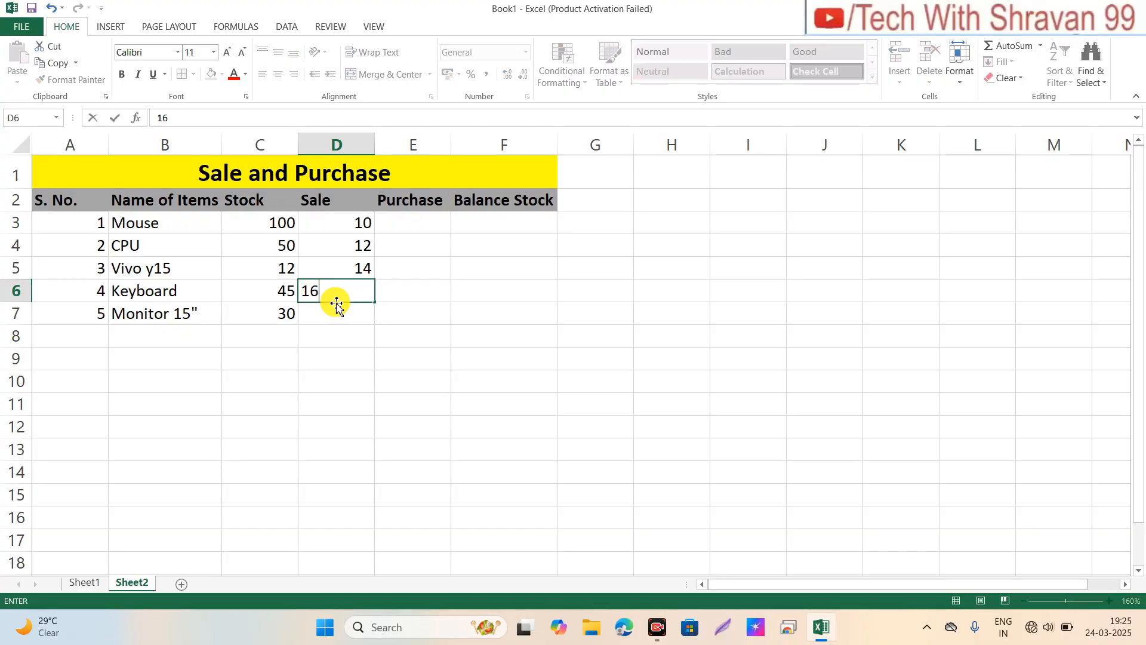
key("Return")
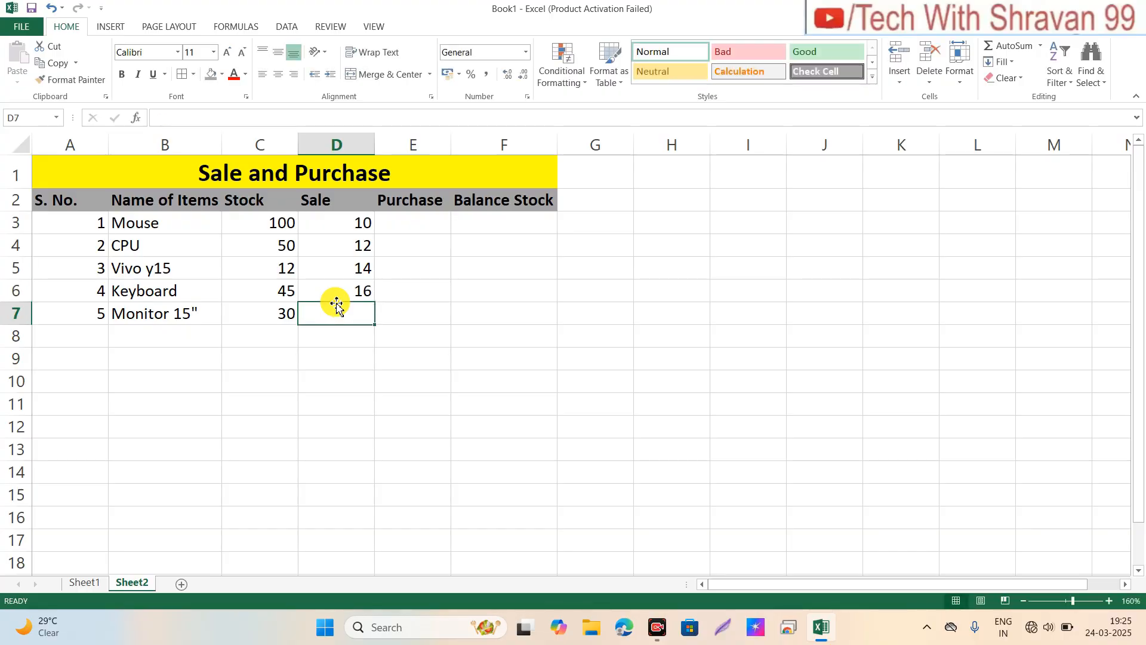
type("10")
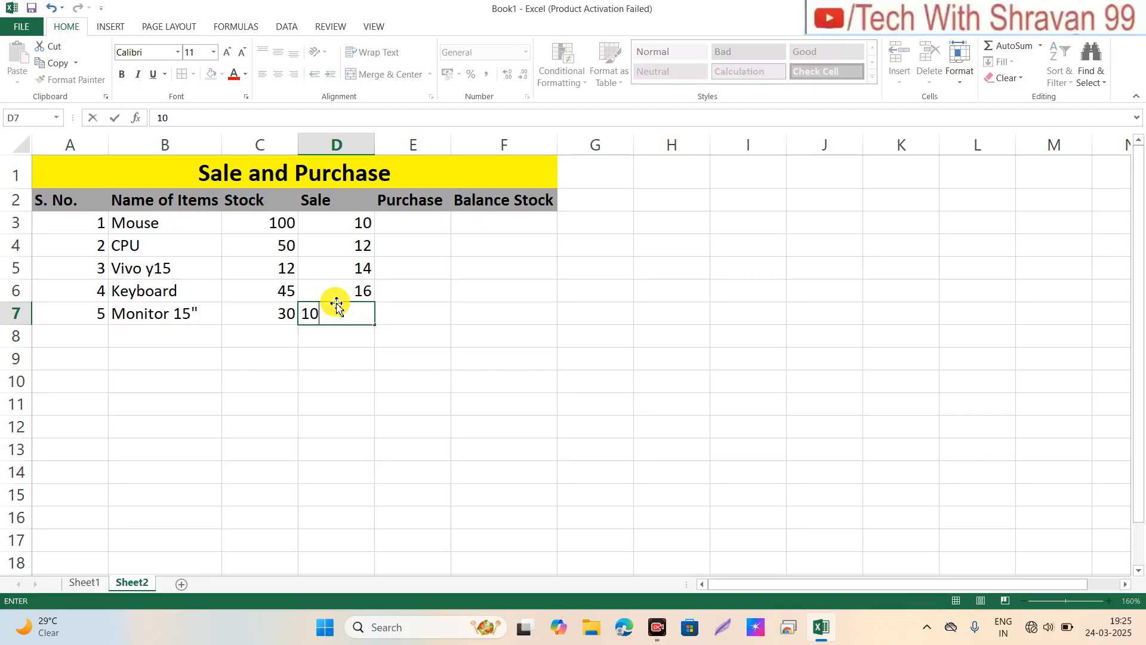
key("Return")
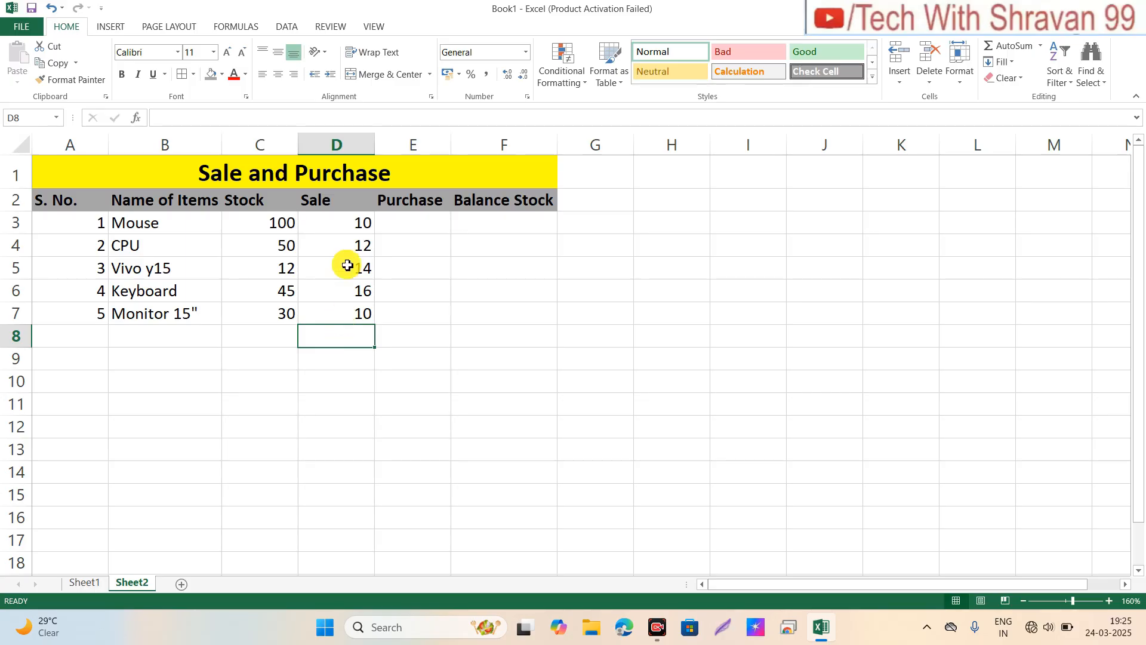
Enter the Purchase quantities 2, 13, 4, 5 and 10 in E3 to E7.
left_click(417, 227)
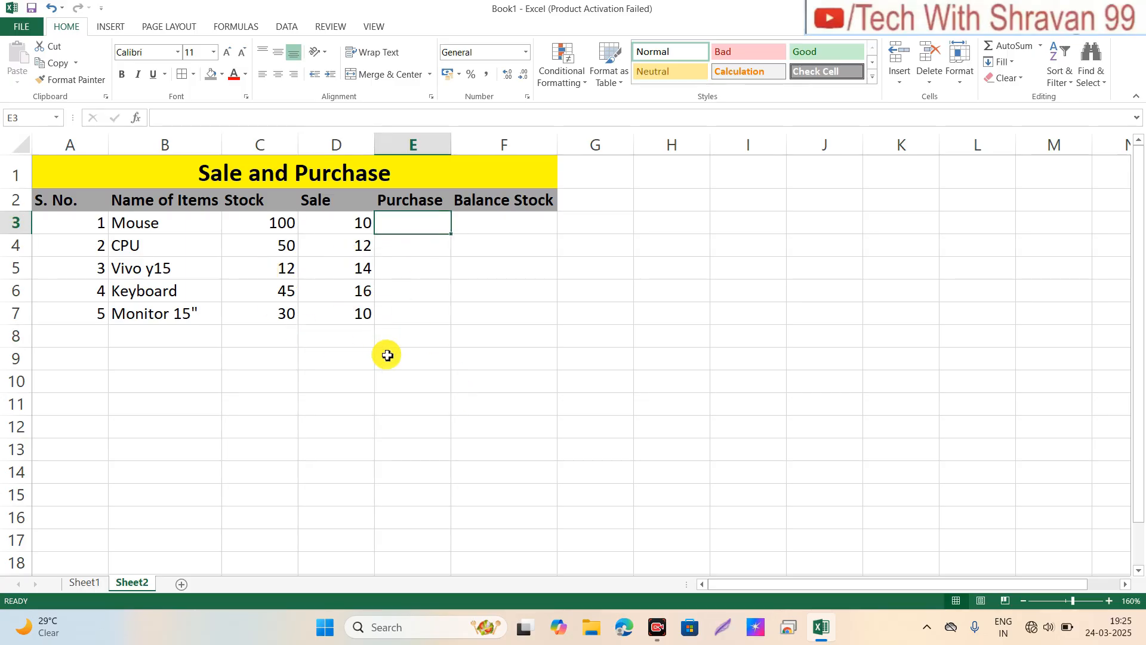
type("2")
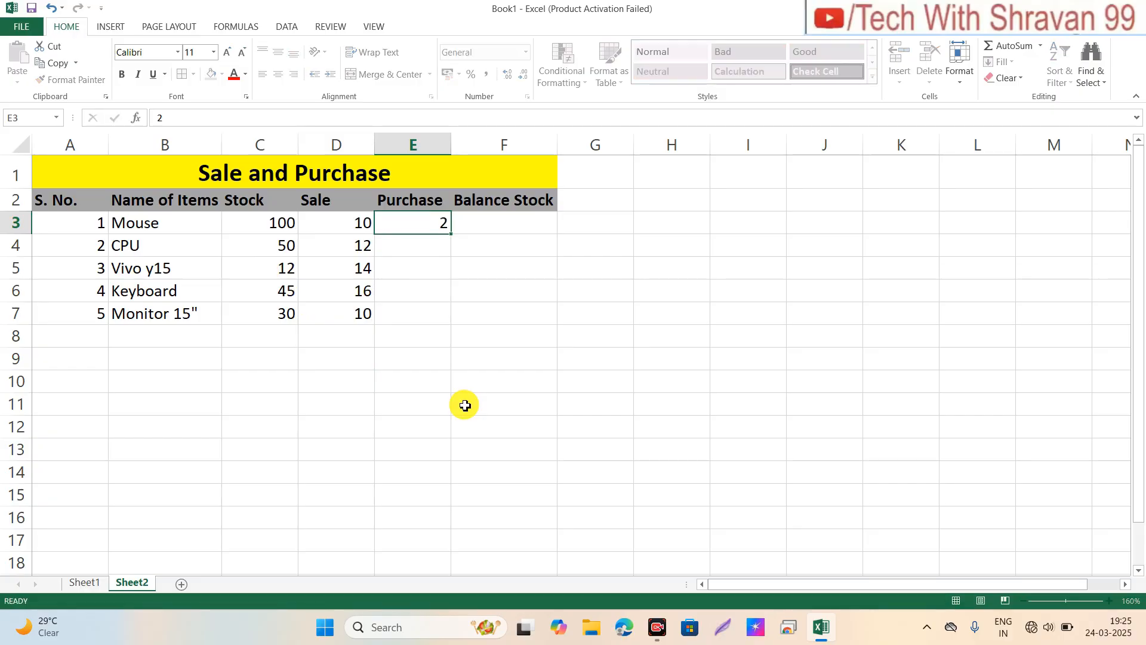
key("Return")
type("13")
key("Return")
type("4")
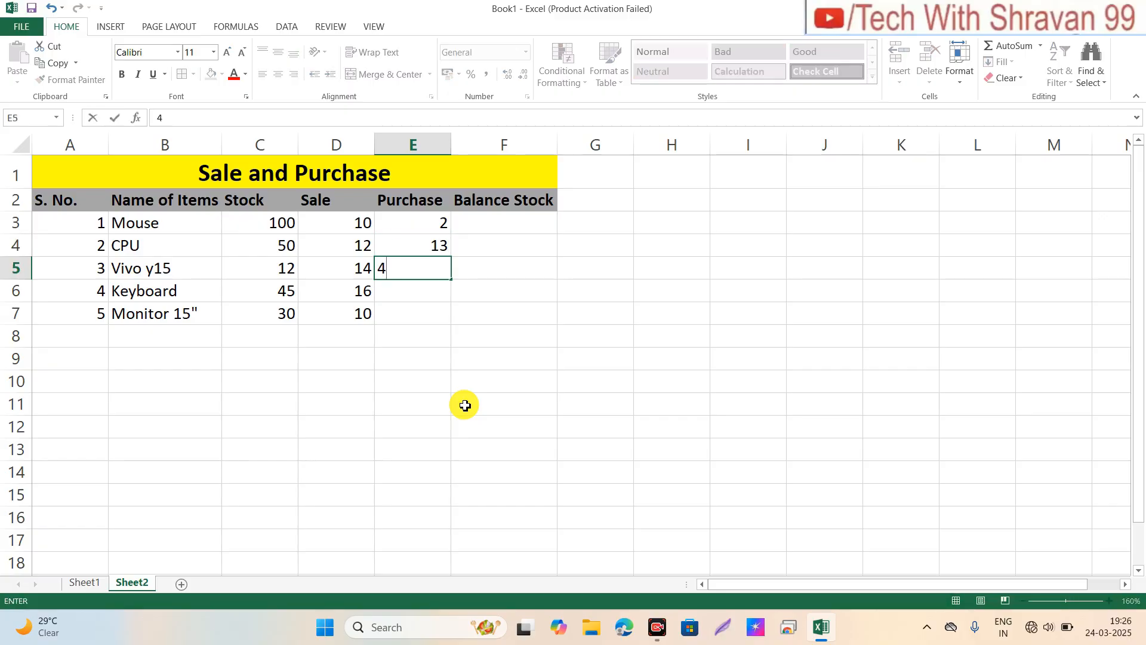
key("Return")
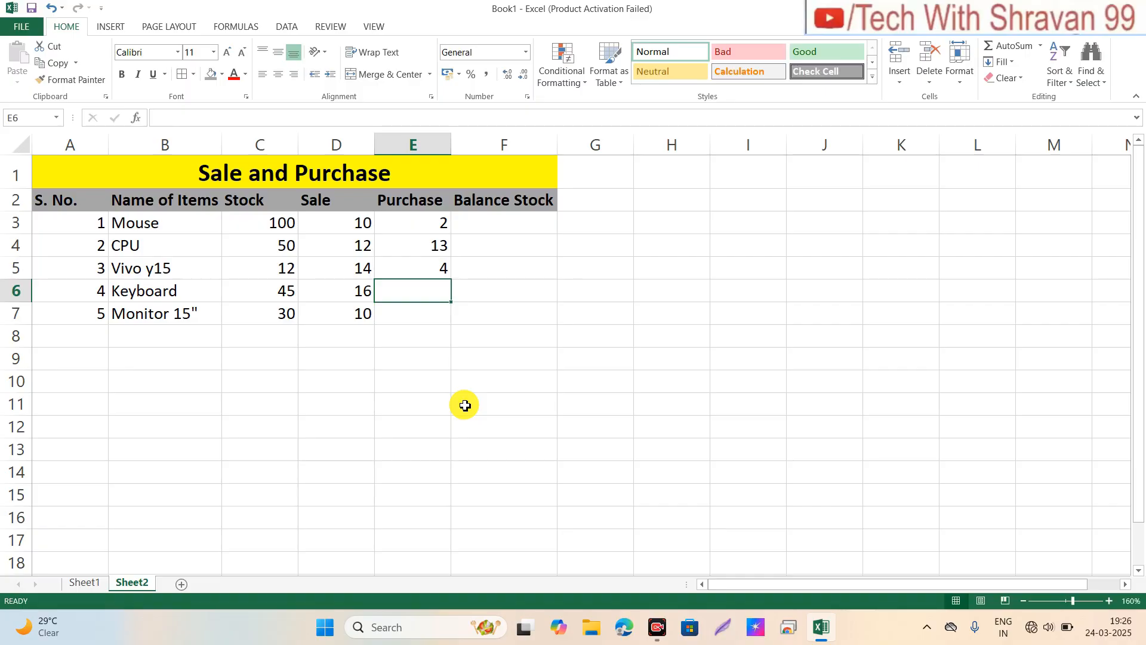
type("5")
key("Return")
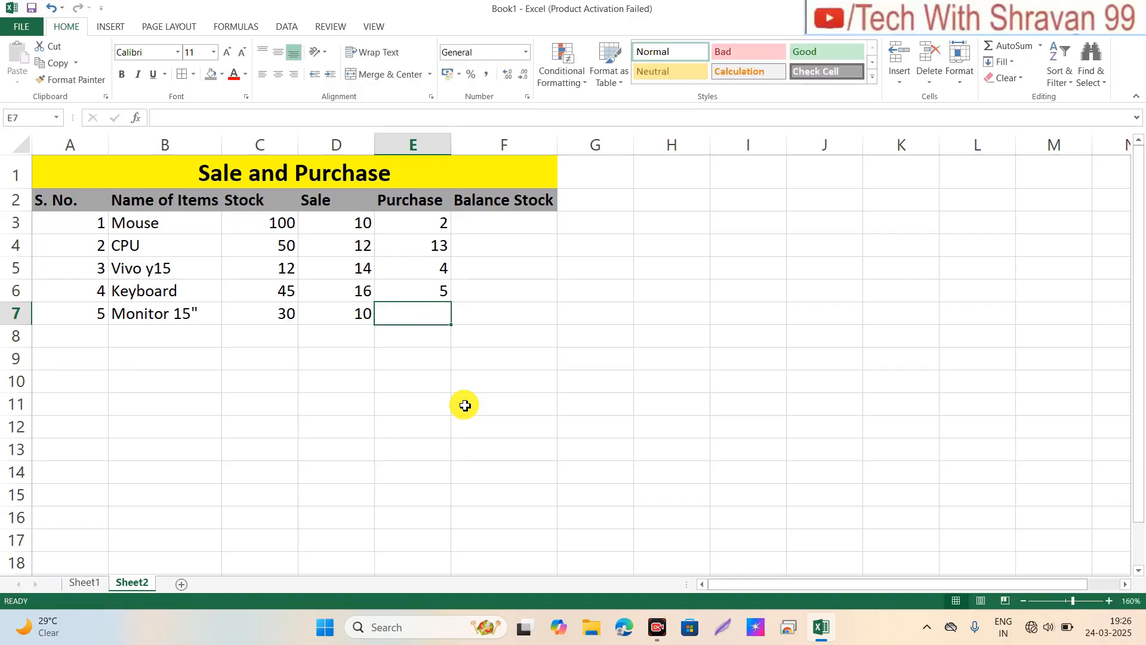
type("10")
key("Return")
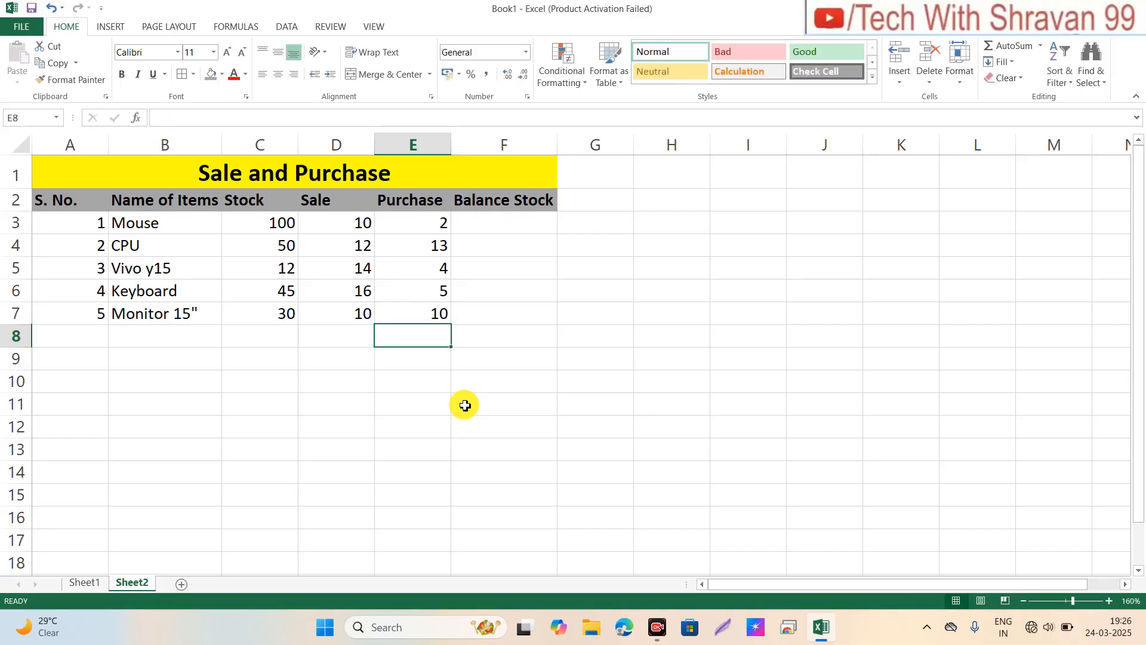
left_click(511, 222)
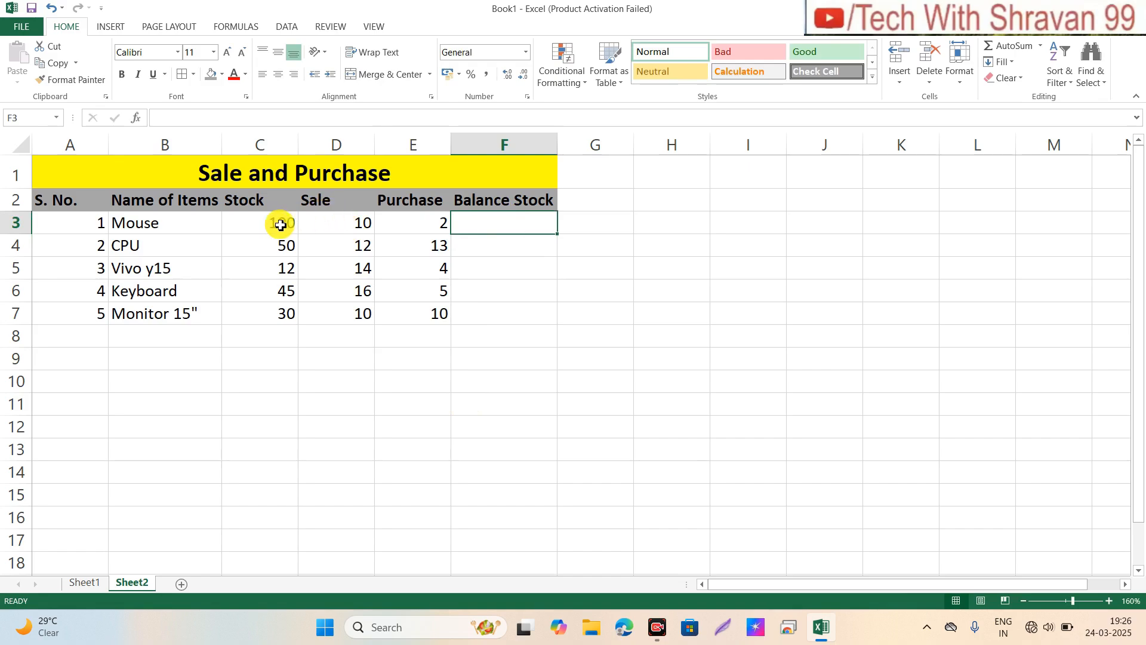
left_click(409, 222)
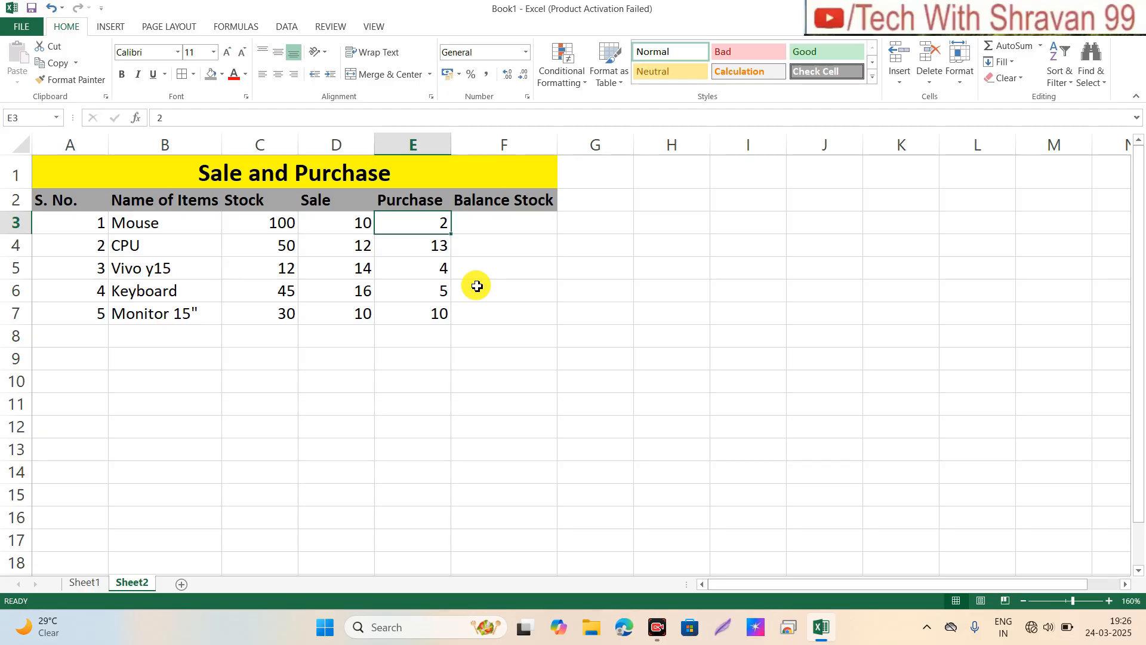
Enter the formula =C3-D3+E3 in F3 to calculate the Mouse balance stock.
key("Right")
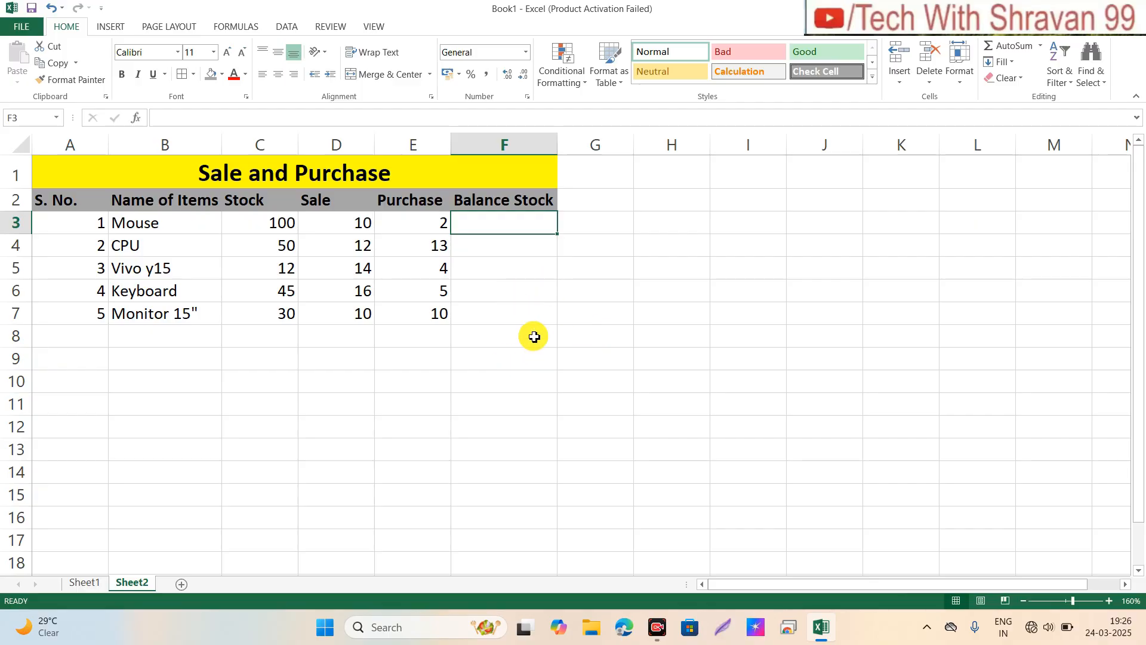
type("=")
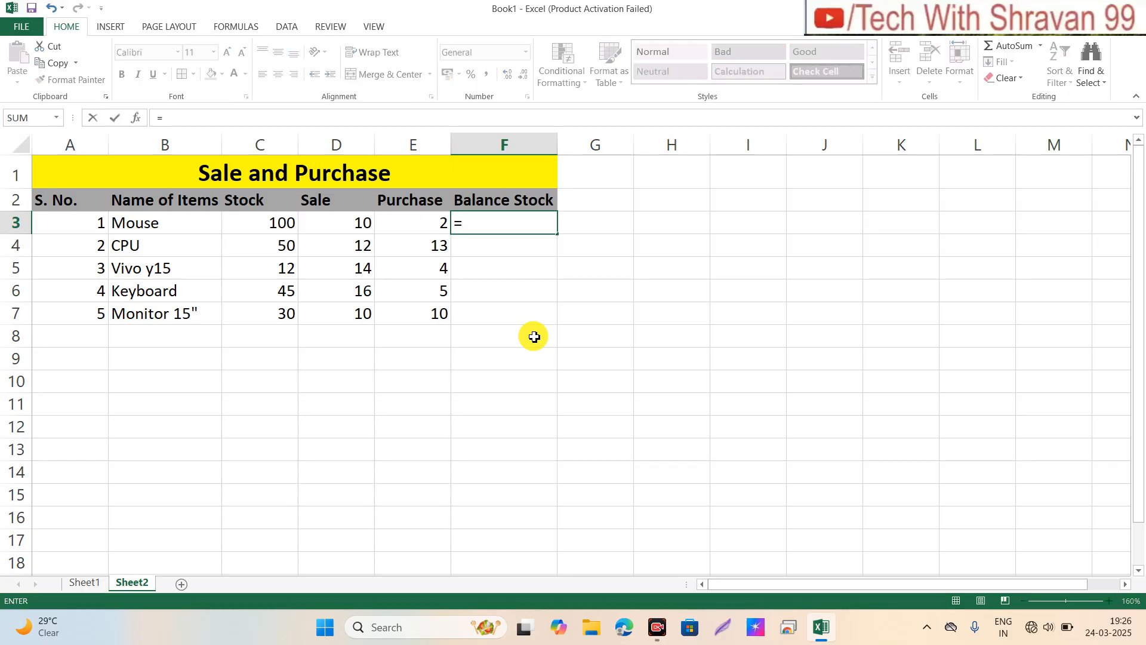
left_click(266, 224)
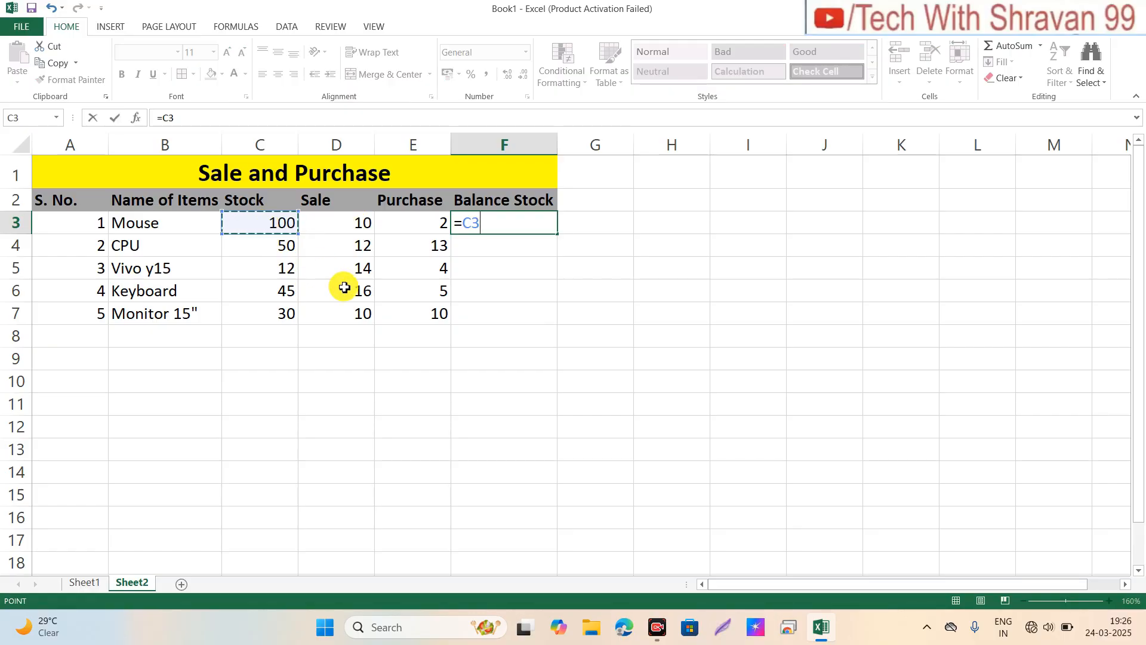
type("-")
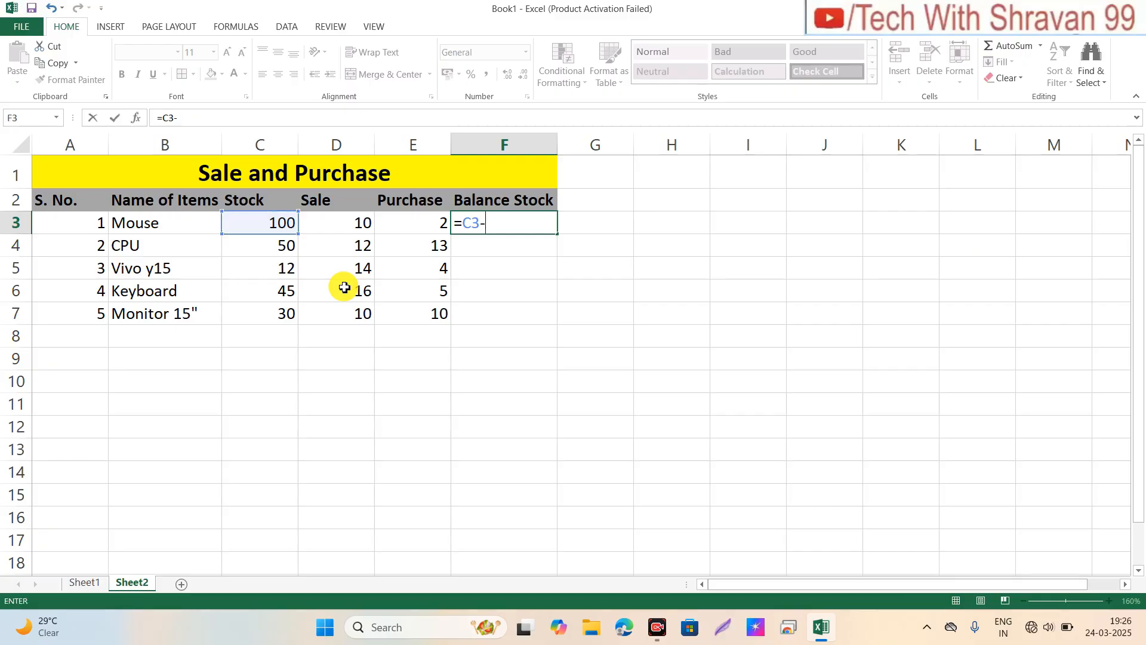
left_click(352, 226)
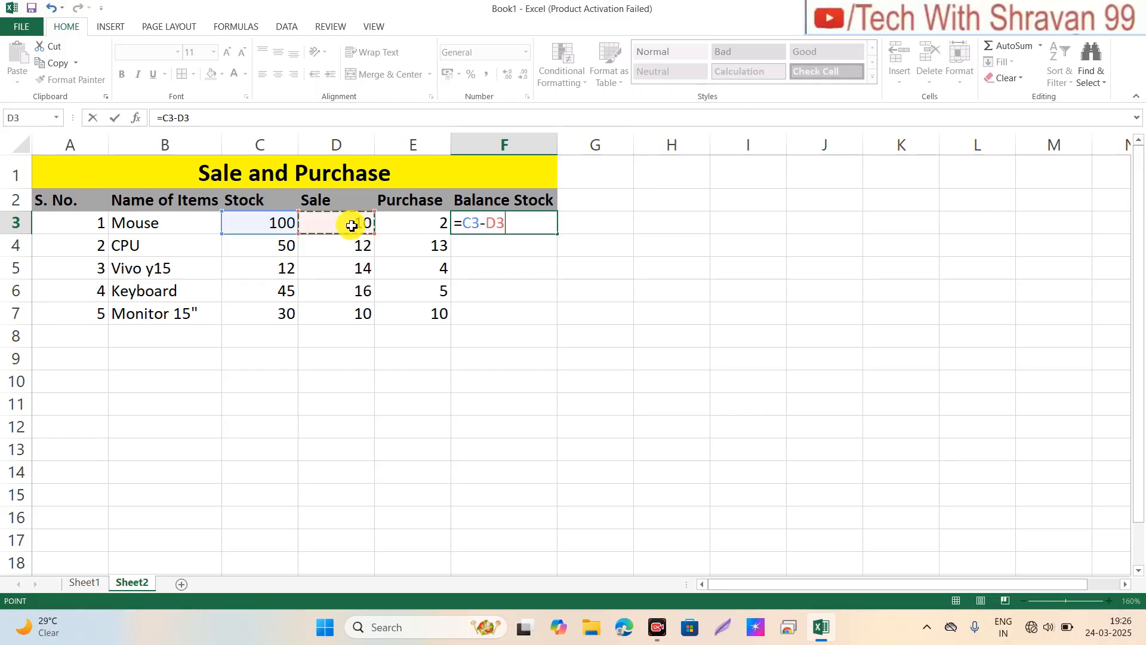
type("+")
left_click(408, 226)
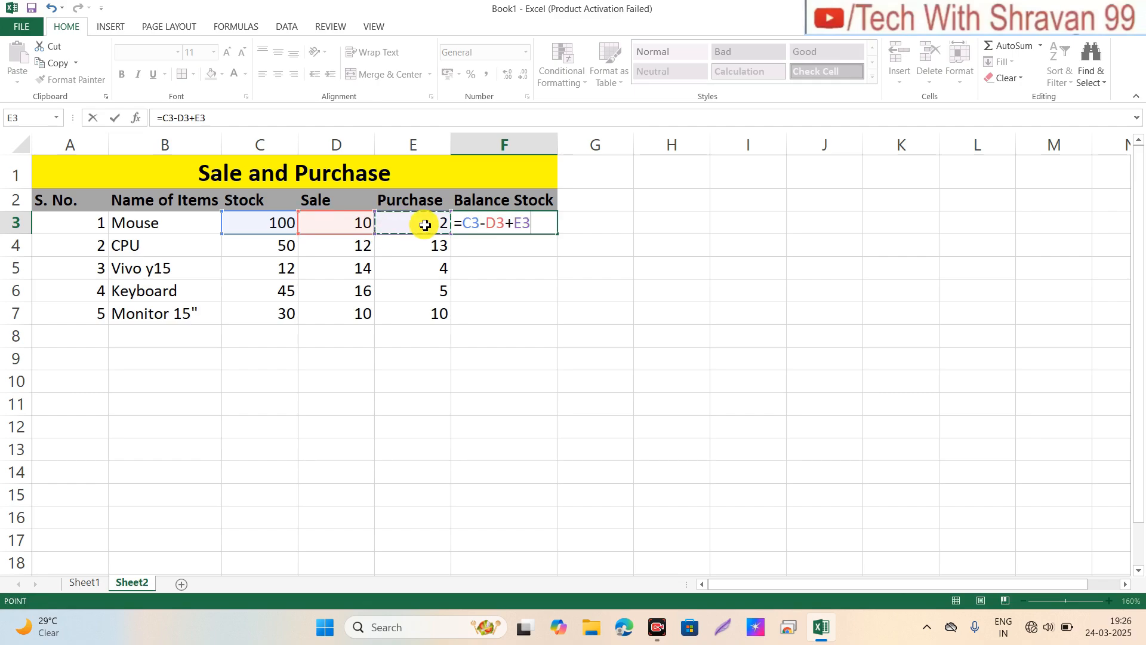
key("Return")
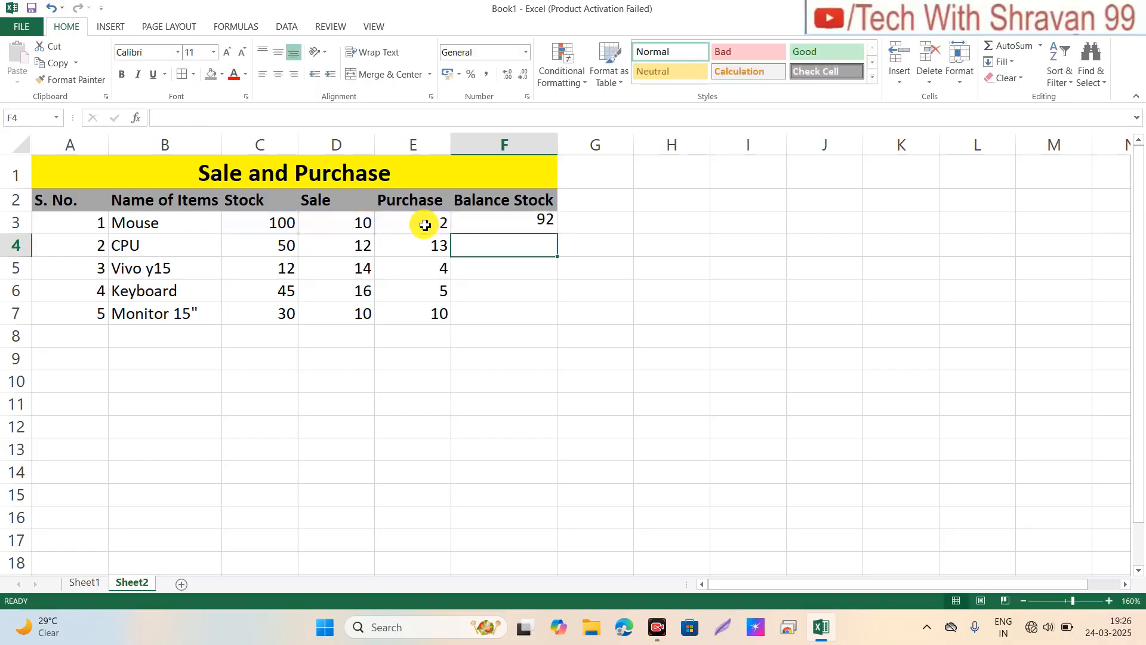
Fill the Balance Stock formula from F3 down through F7 for the remaining items.
left_click(502, 221)
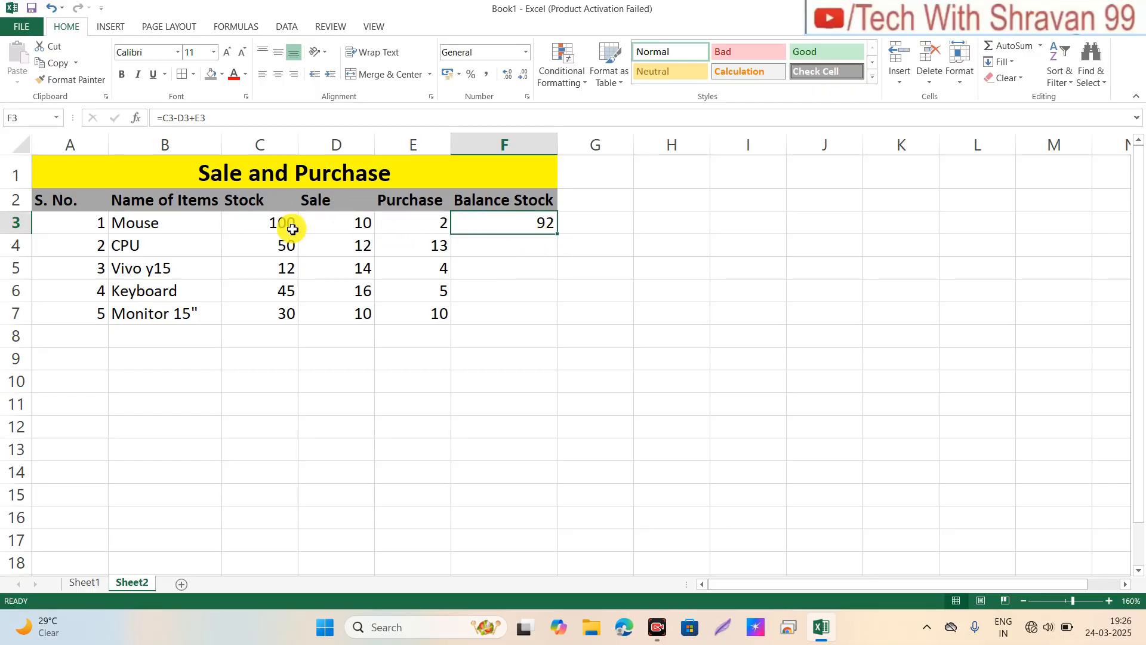
left_click(334, 227)
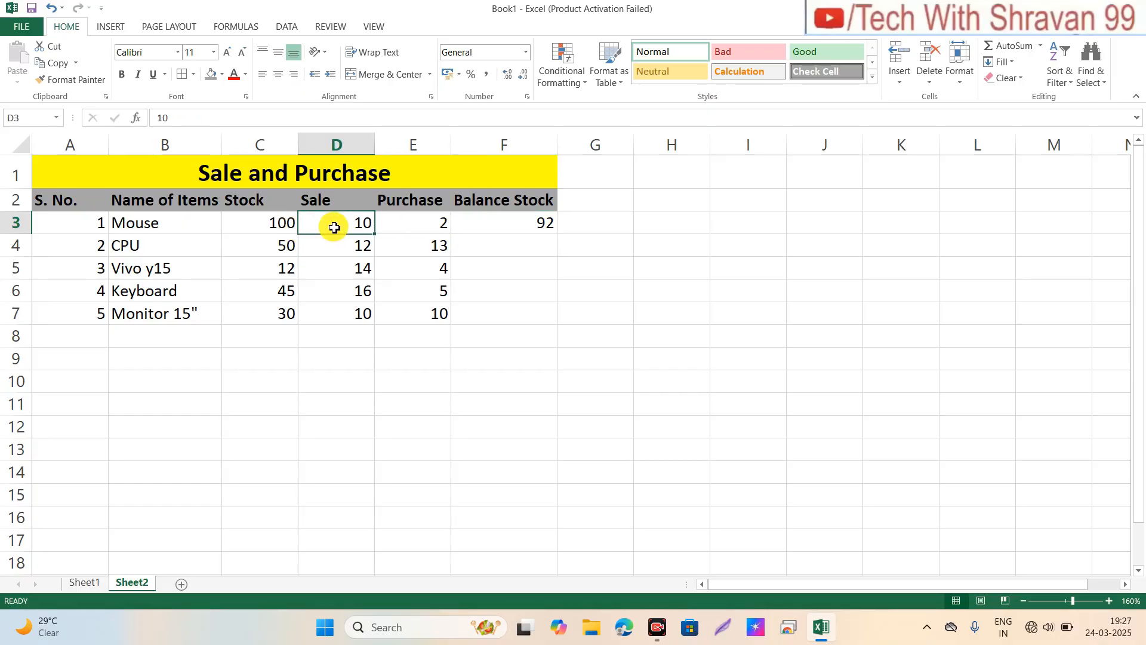
left_click(407, 219)
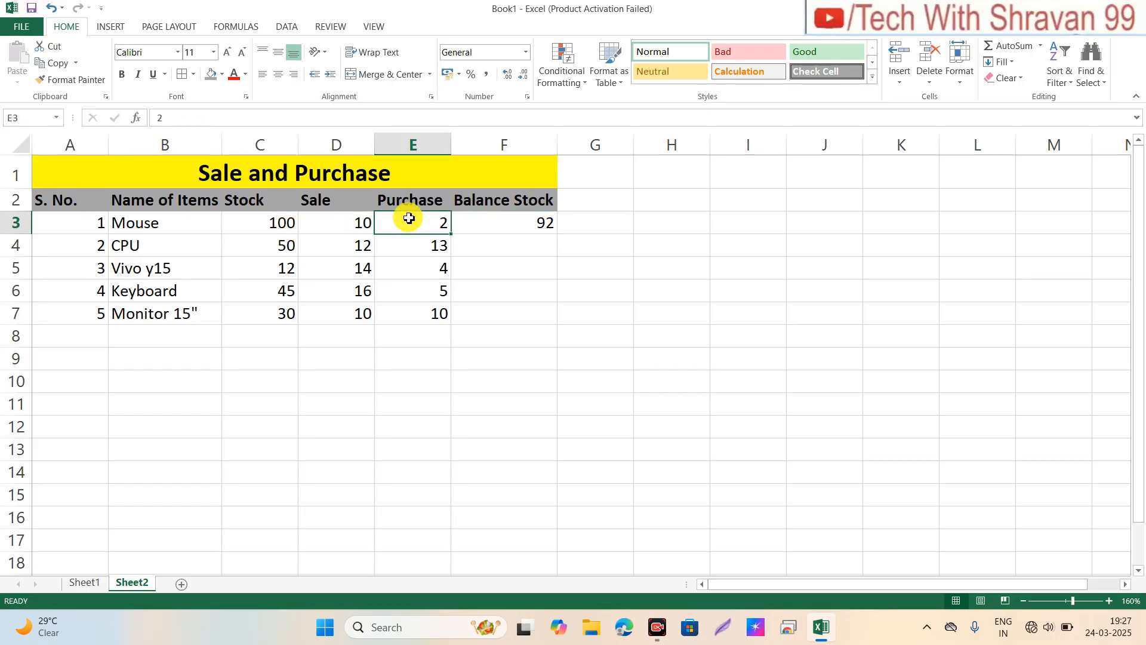
left_click(490, 220)
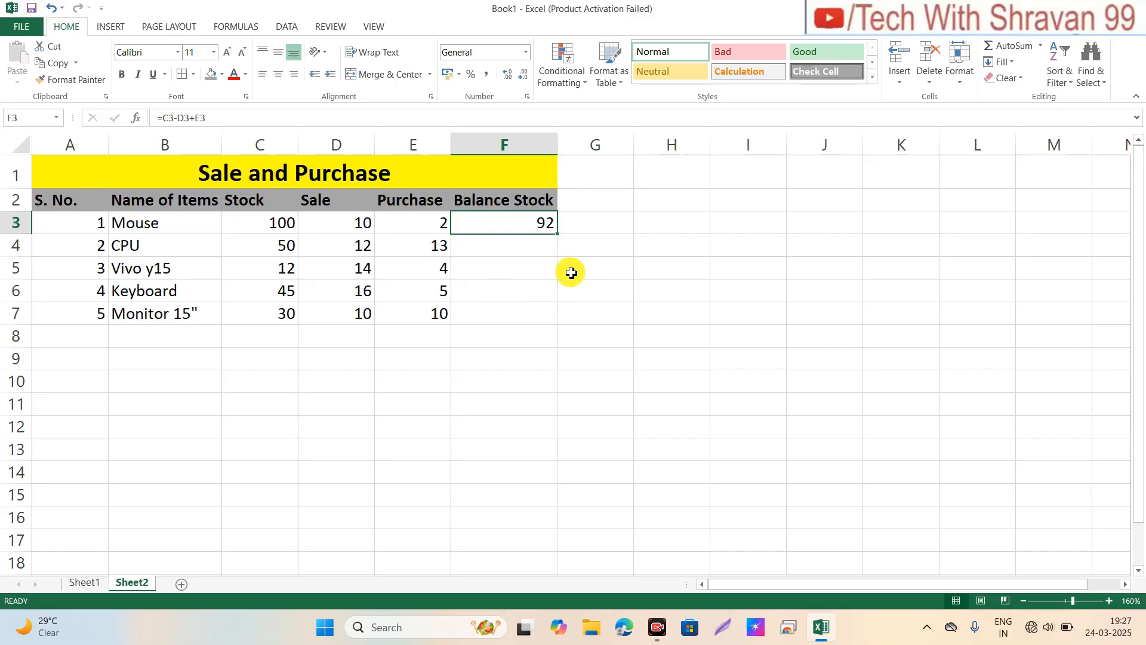
double_click(557, 234)
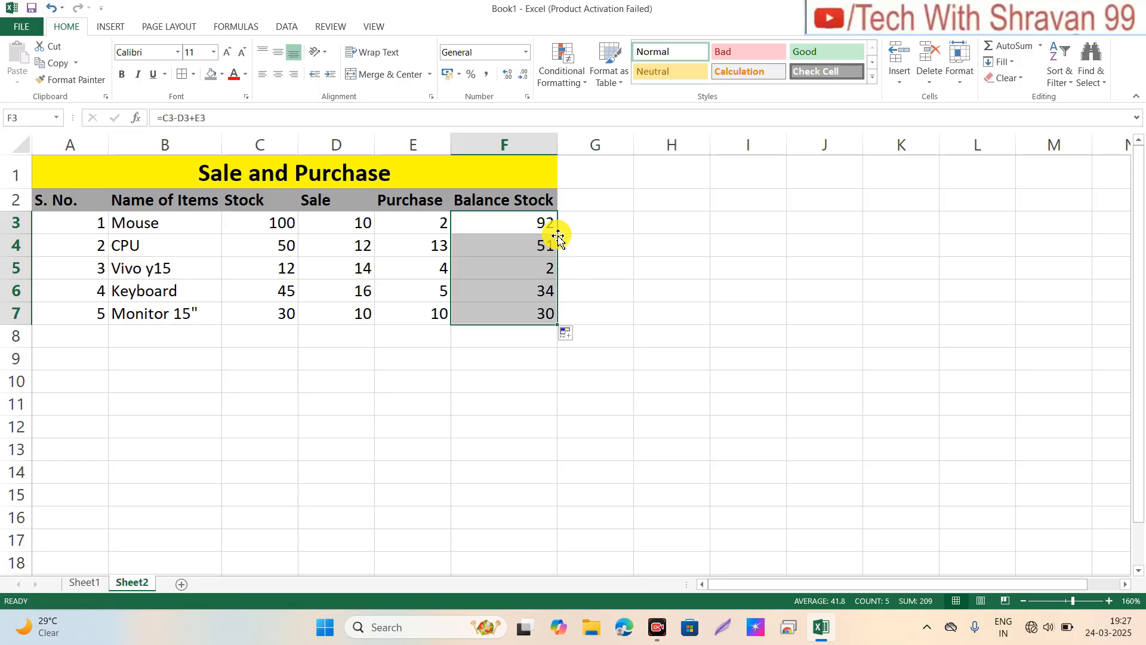
left_click(517, 307)
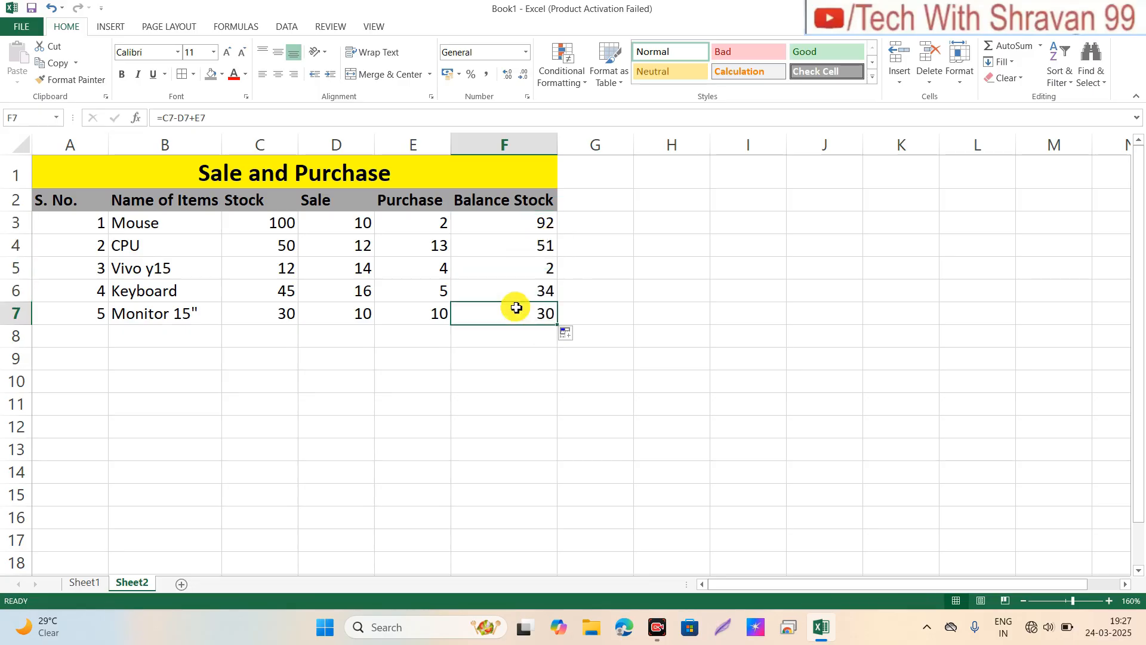
Check the CPU row's Stock, Sale and Purchase quantities against its Balance Stock formula in F4.
left_click(291, 246)
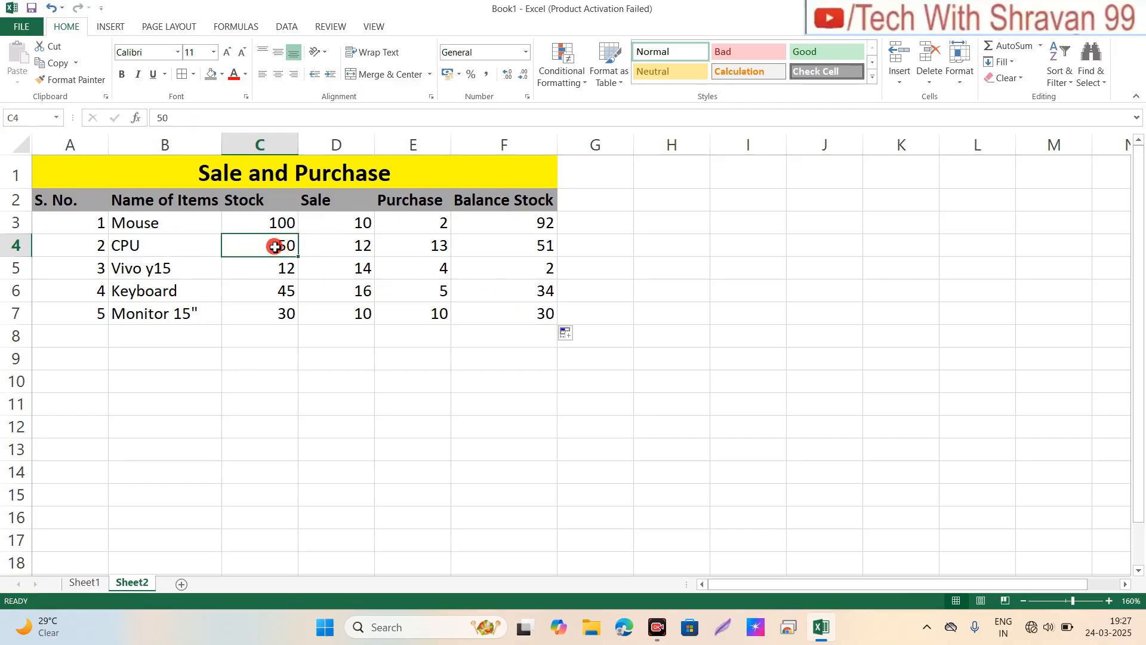
left_click(317, 247)
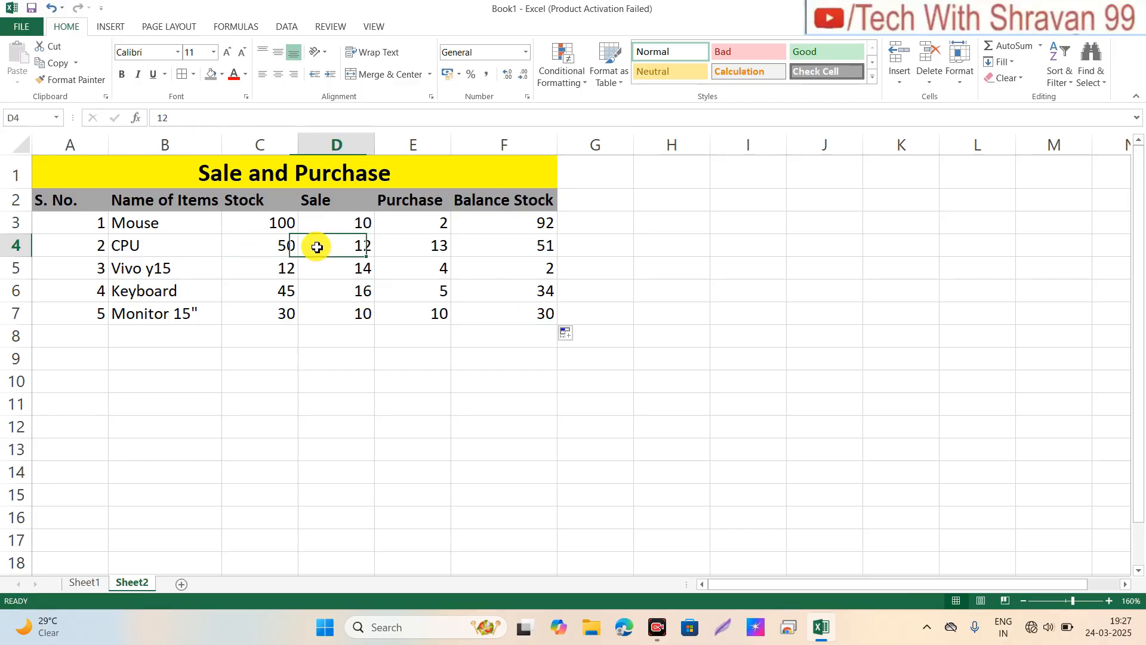
left_click(395, 247)
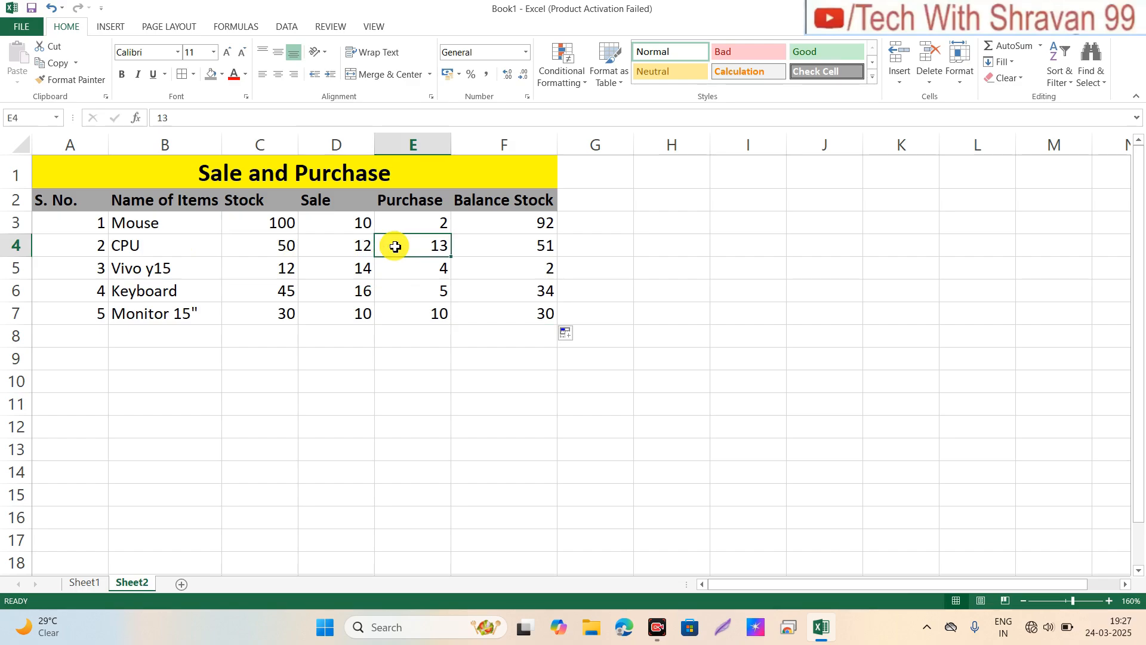
left_click(502, 246)
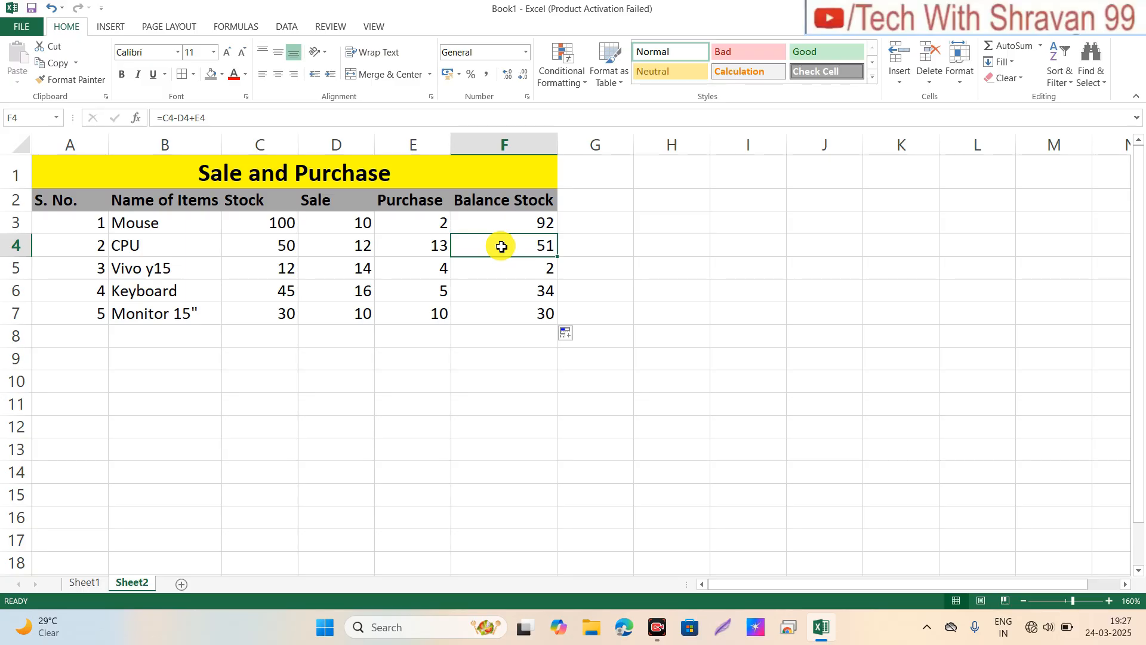
left_click(319, 293)
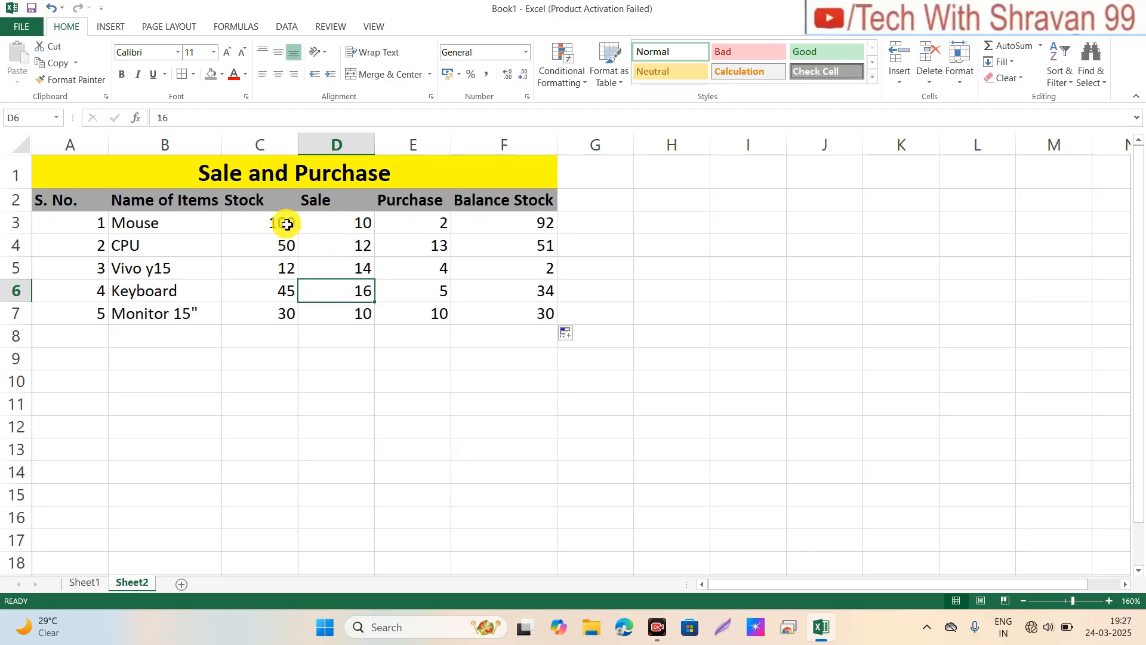
Set the Mouse Purchase quantity in E3 to 0 and check the recalculated Balance Stock column.
left_click(327, 224)
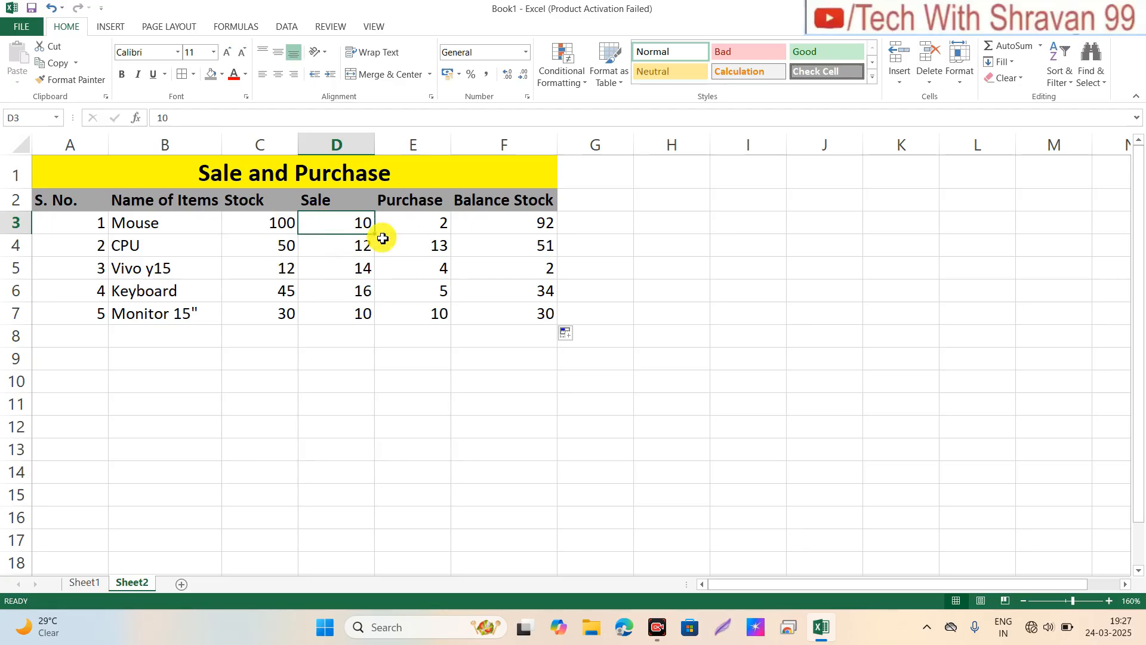
left_click(414, 224)
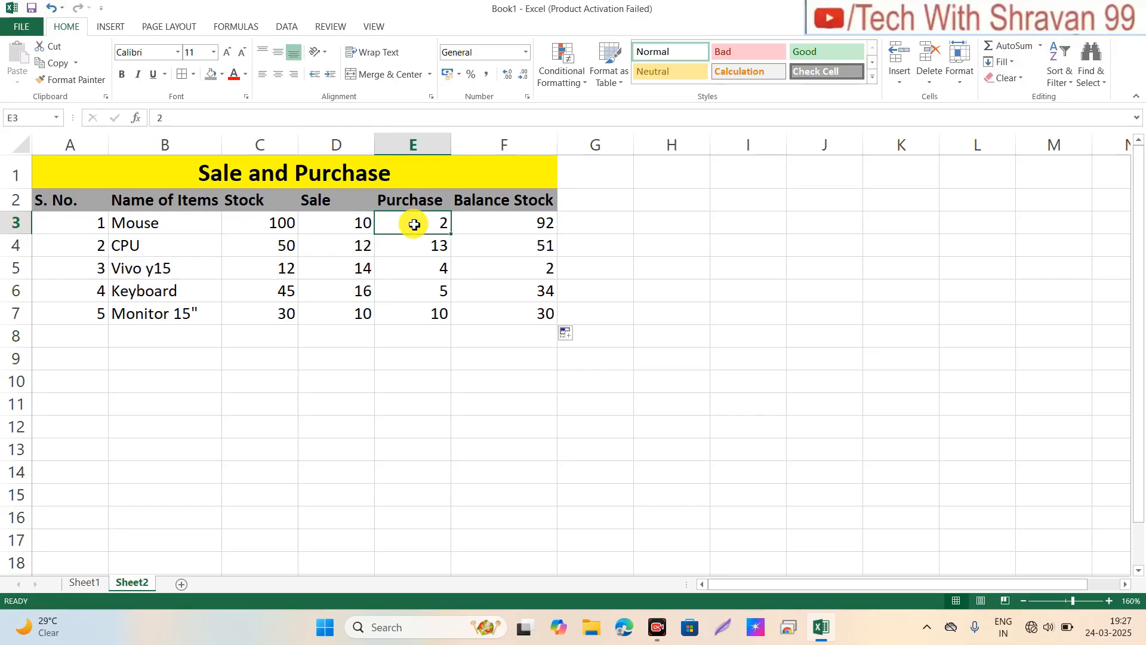
type("0")
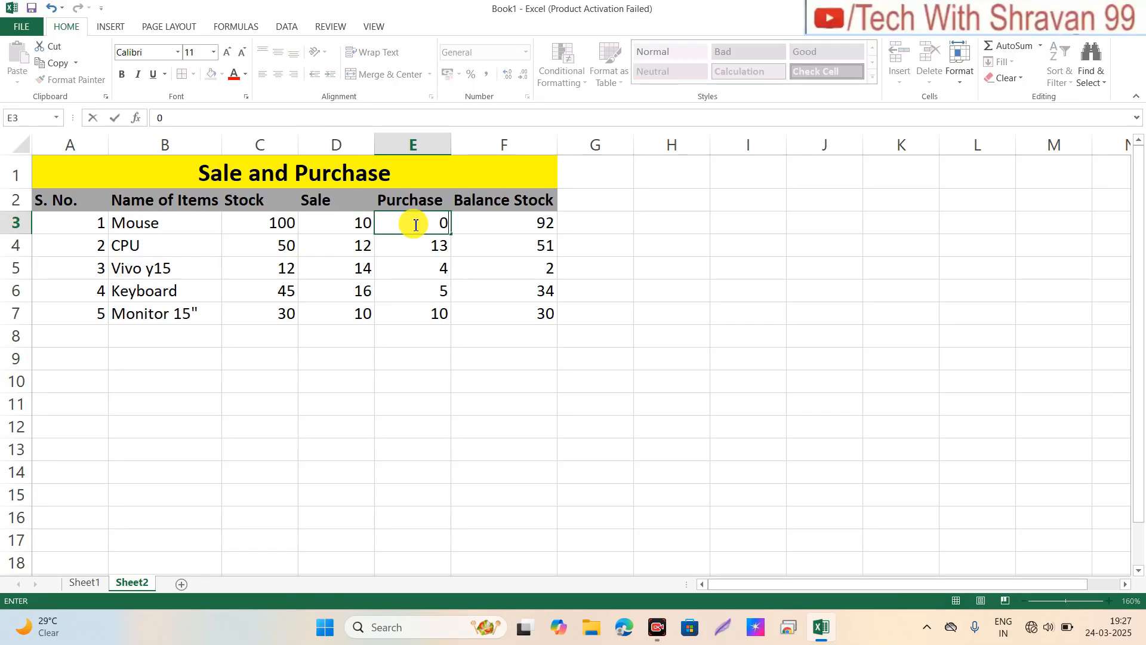
key("Return")
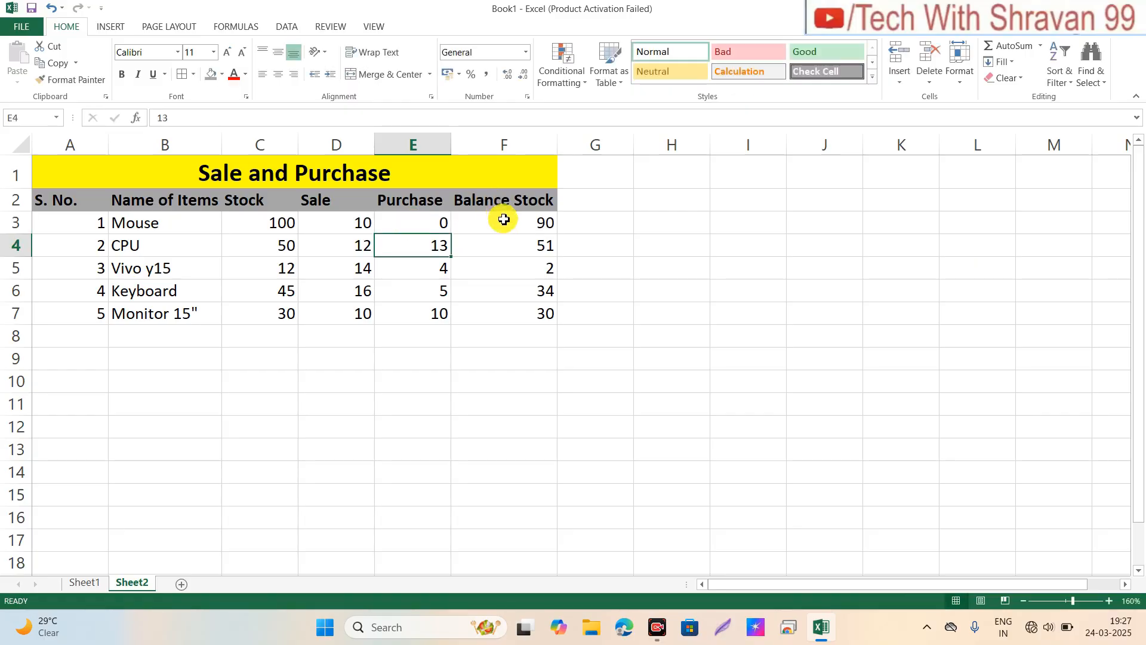
left_click(505, 225)
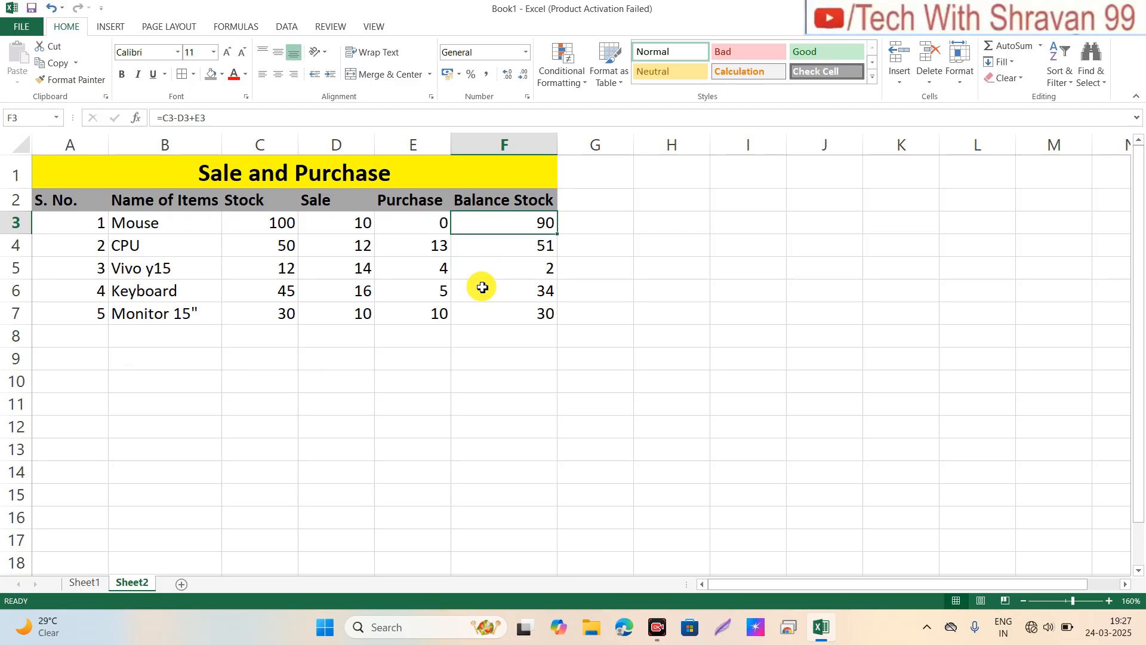
left_click(513, 310)
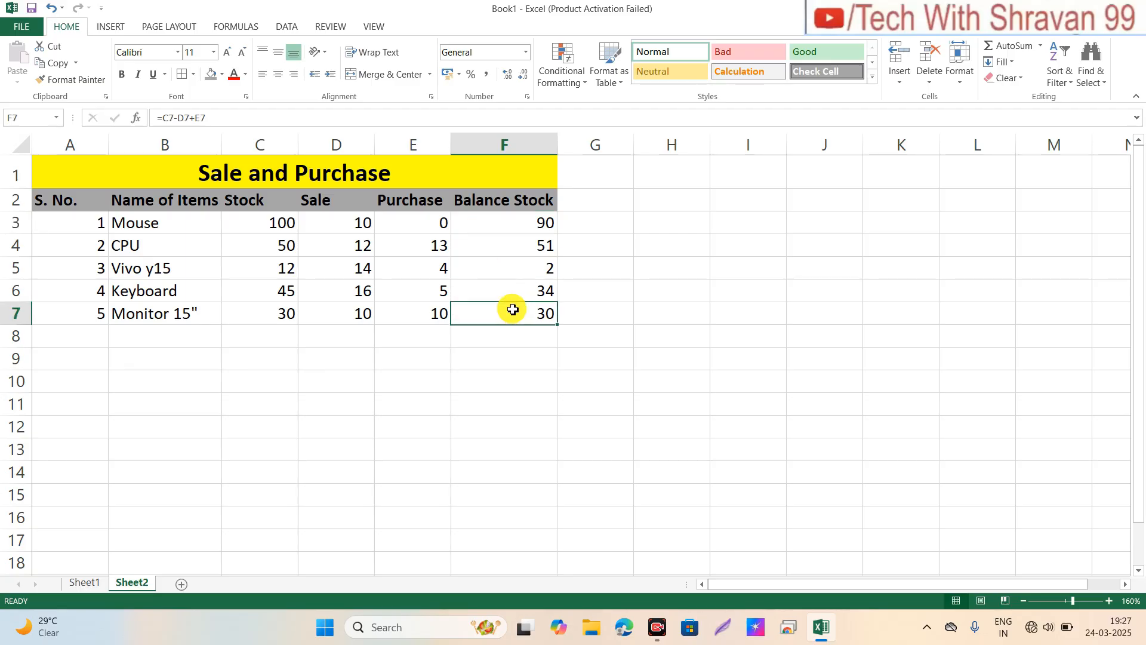